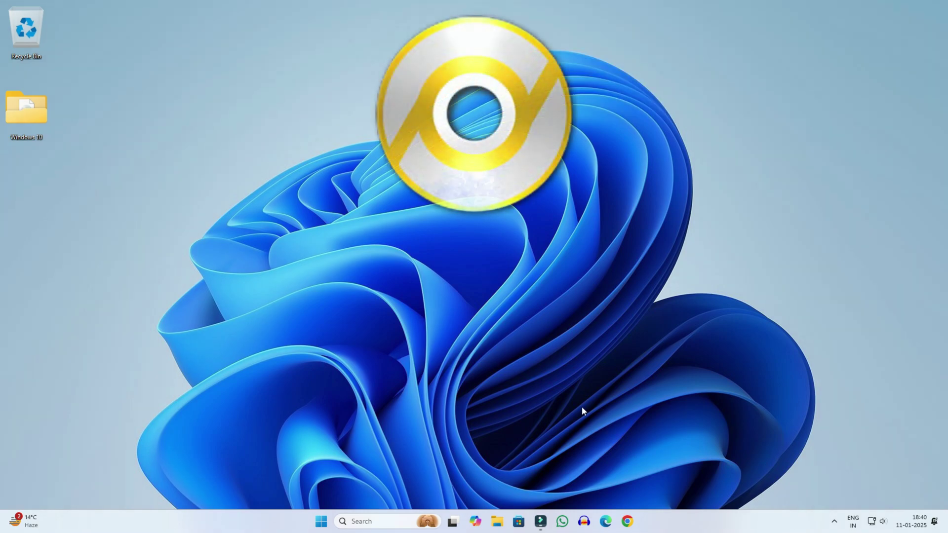
Step: Open Chrome, search Google for "poweriso" and open the download page of the official PowerISO website
left_click(628, 523)
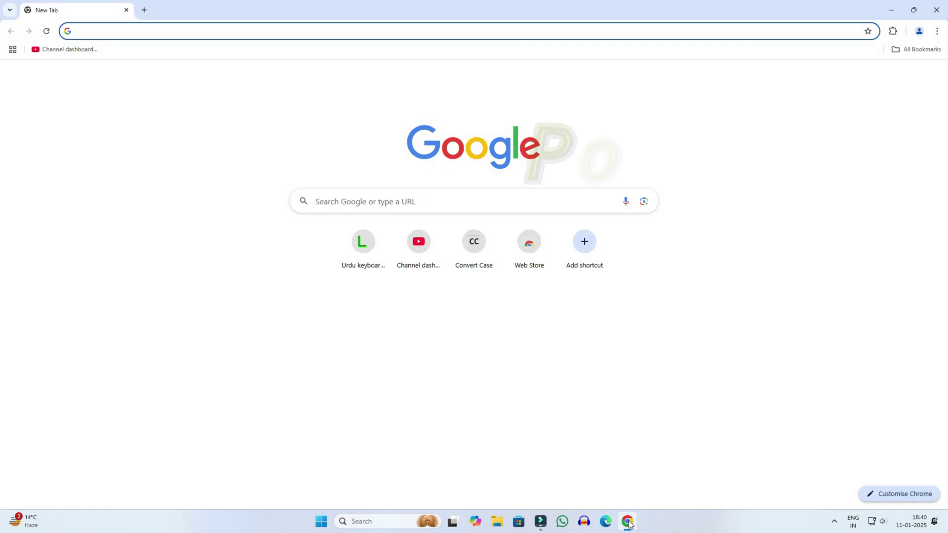
type("poweriso")
key("Return")
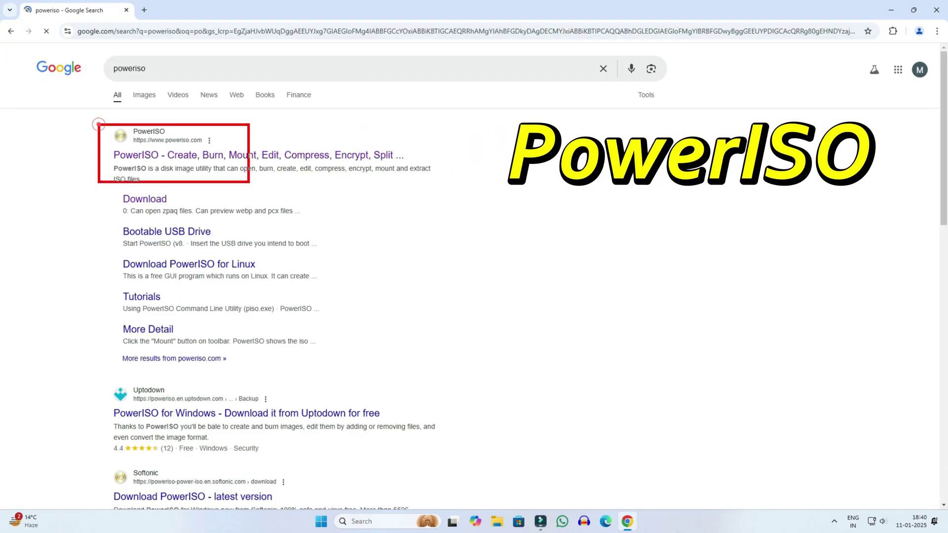
left_click(241, 154)
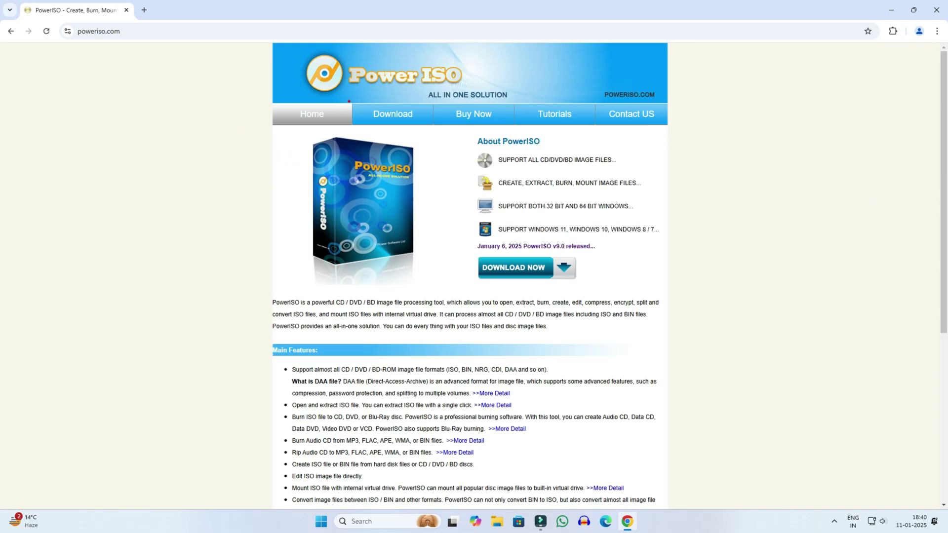
left_click(402, 115)
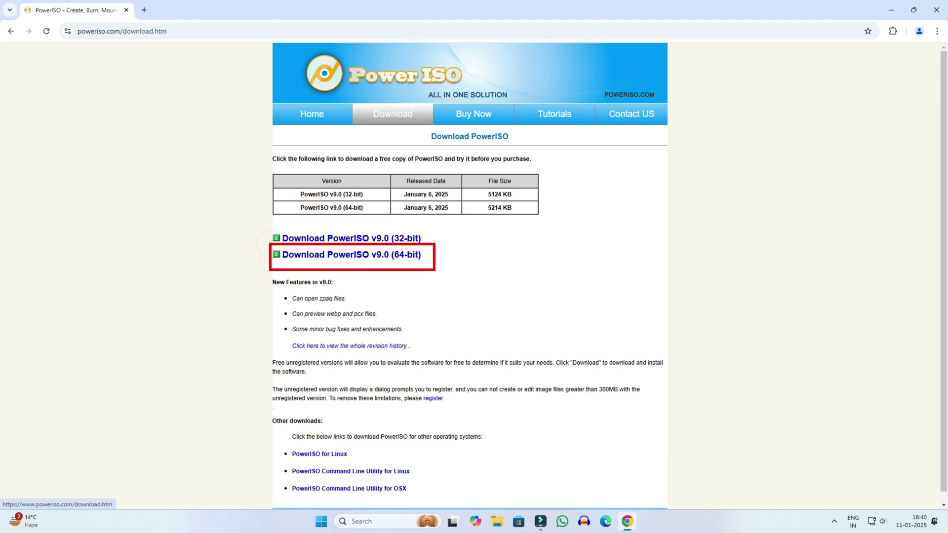
Step: Download the 64-bit PowerISO v9.0 installer and minimise the browser
left_click(384, 255)
left_click(448, 294)
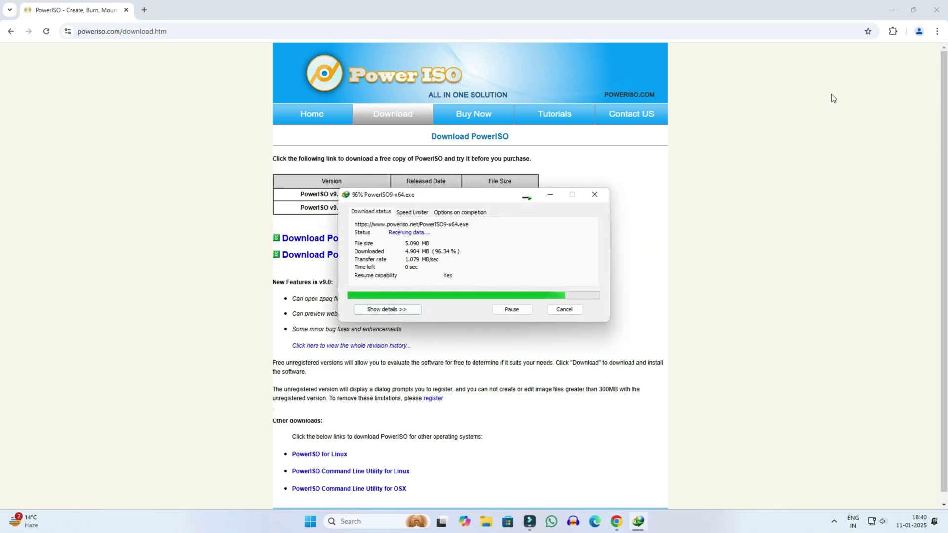
left_click(892, 9)
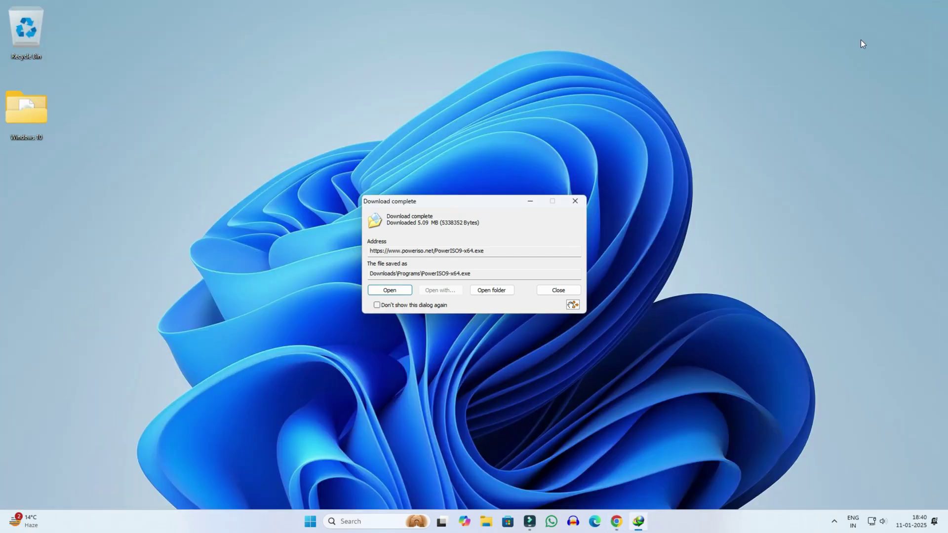
Step: Run the downloaded installer and install PowerISO 9.0 in C:\Program Files\PowerISO with the default file associations and options
left_click(392, 289)
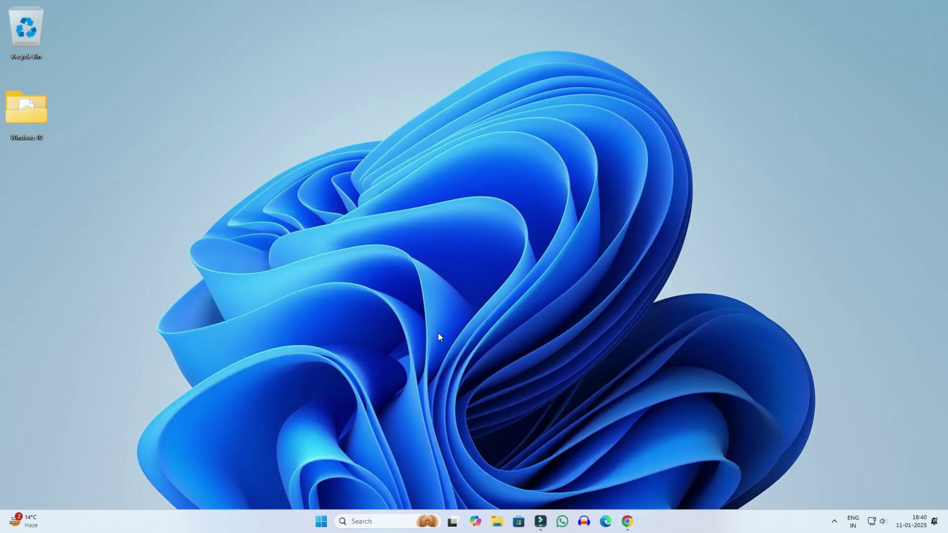
left_click(527, 340)
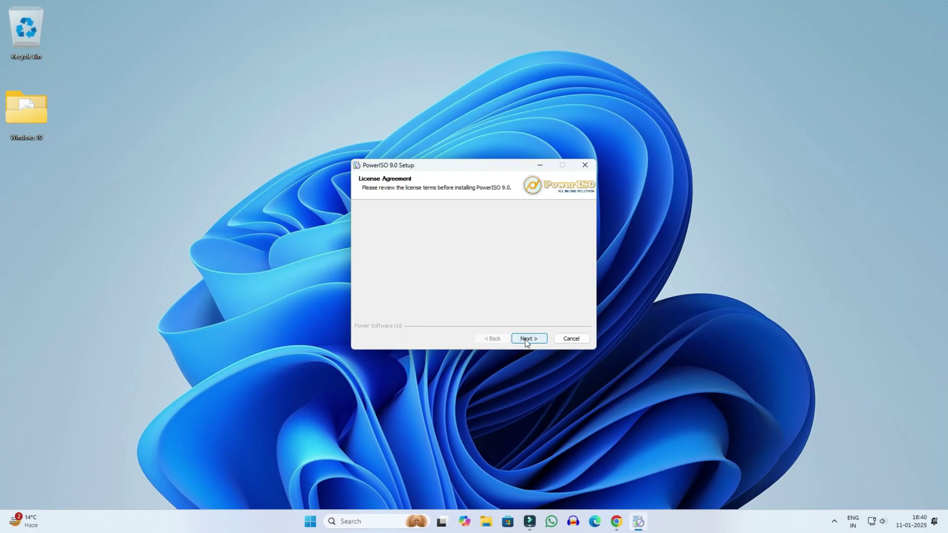
left_click(492, 339)
left_click(494, 340)
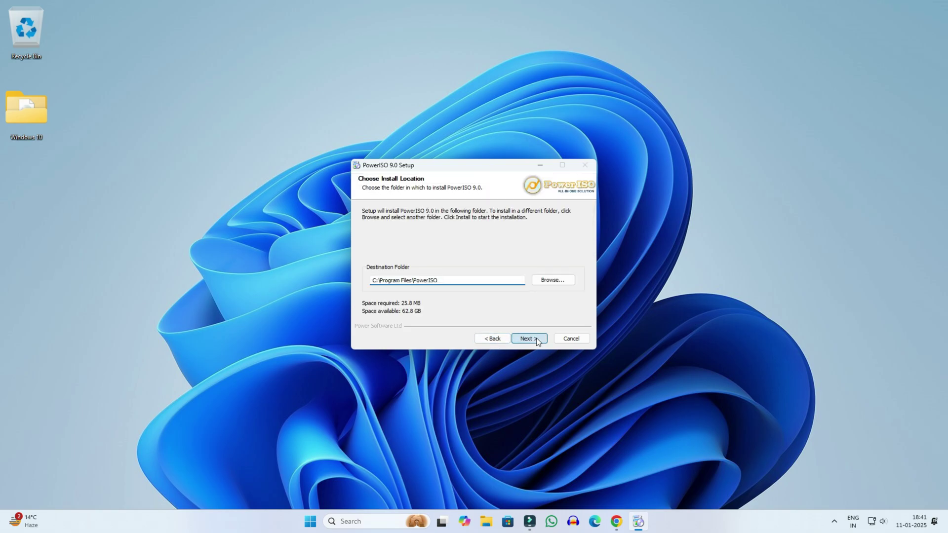
left_click(537, 337)
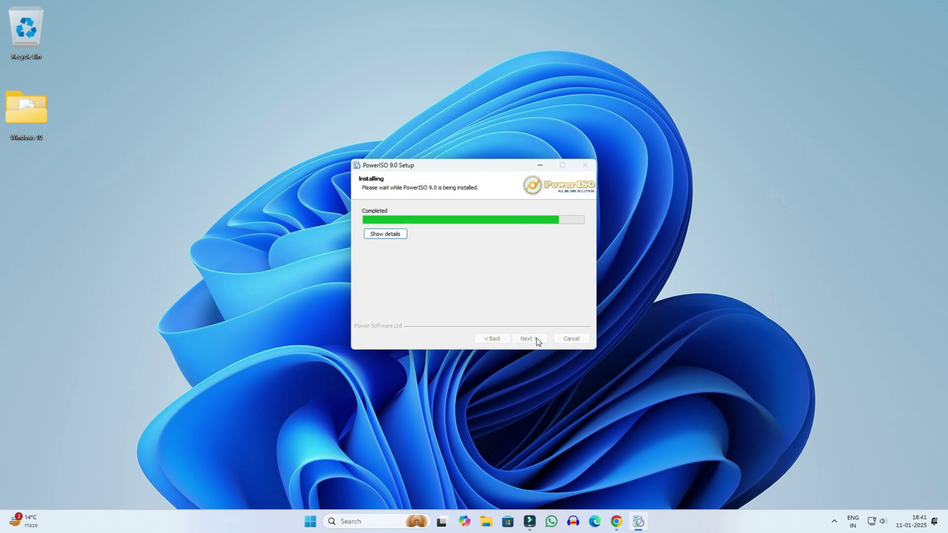
left_click(537, 338)
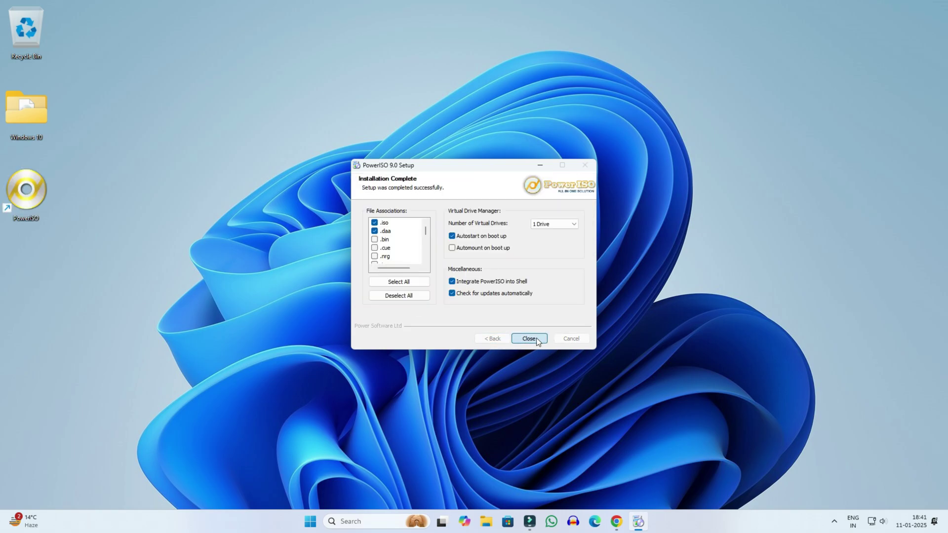
left_click(536, 338)
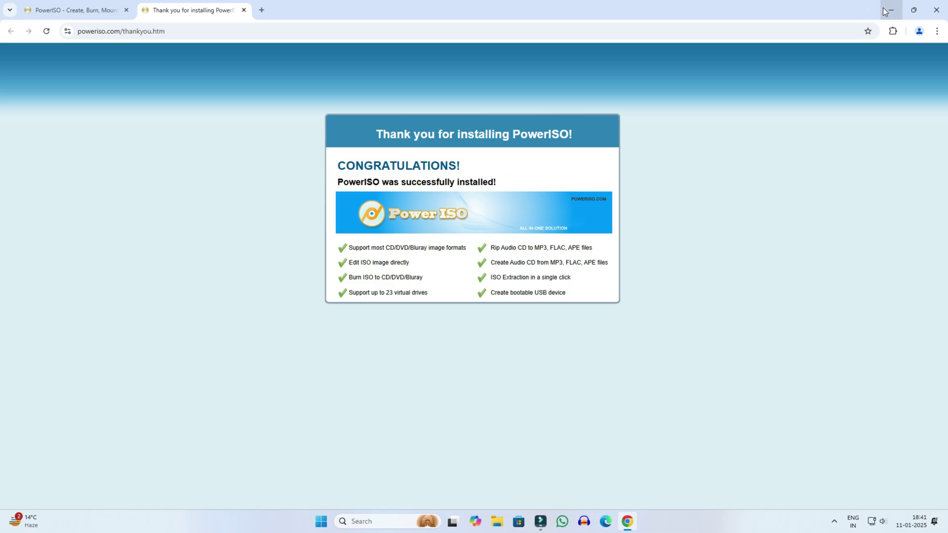
Step: Close the PowerISO thank-you page and minimise the browser to return to the desktop
left_click(243, 11)
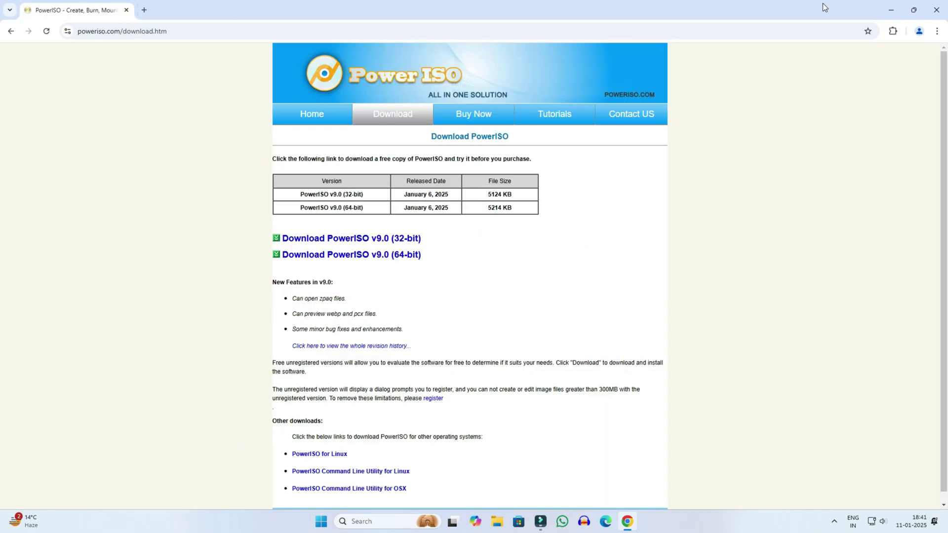
left_click(887, 8)
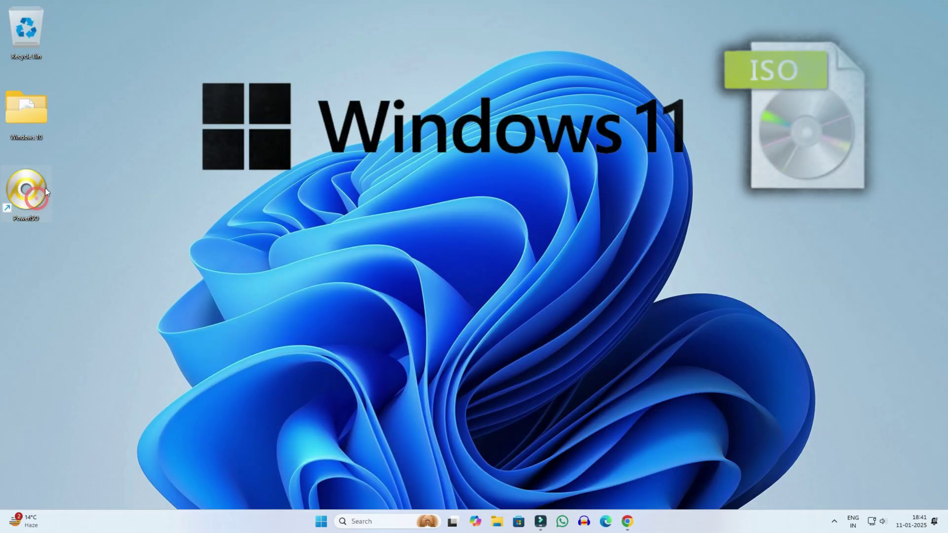
left_click(228, 207)
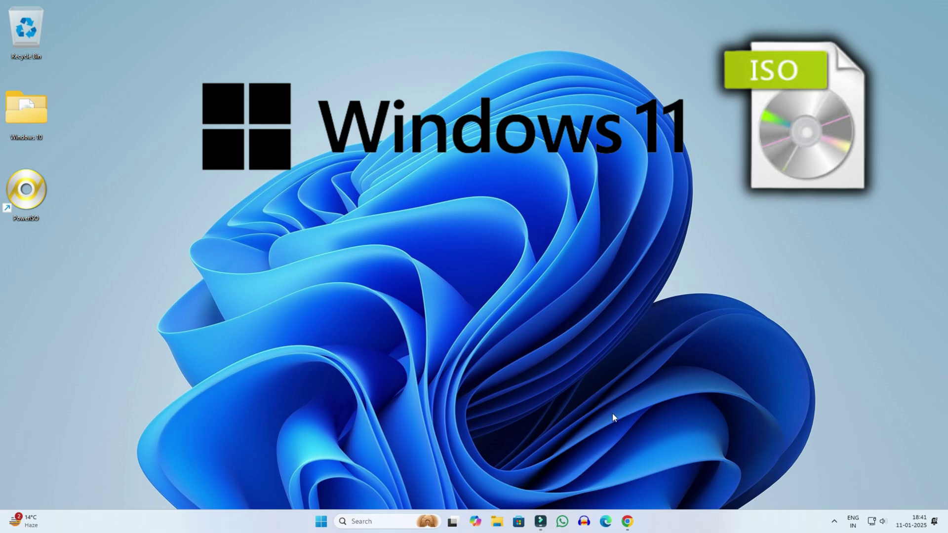
Step: Search Google for "windows 10 download" in Chrome and open Microsoft's Windows 10 disc image download page
left_click(627, 521)
left_click(96, 31)
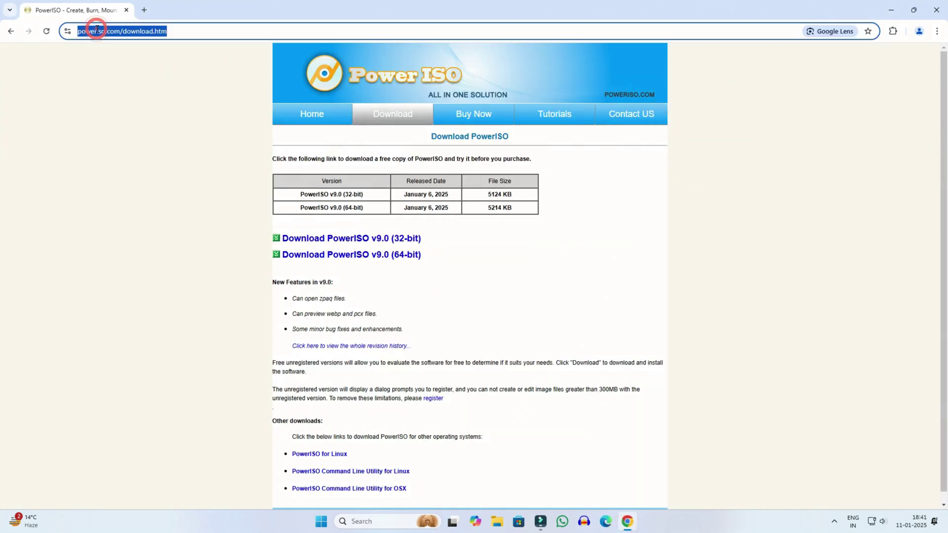
type("www.lexilogo")
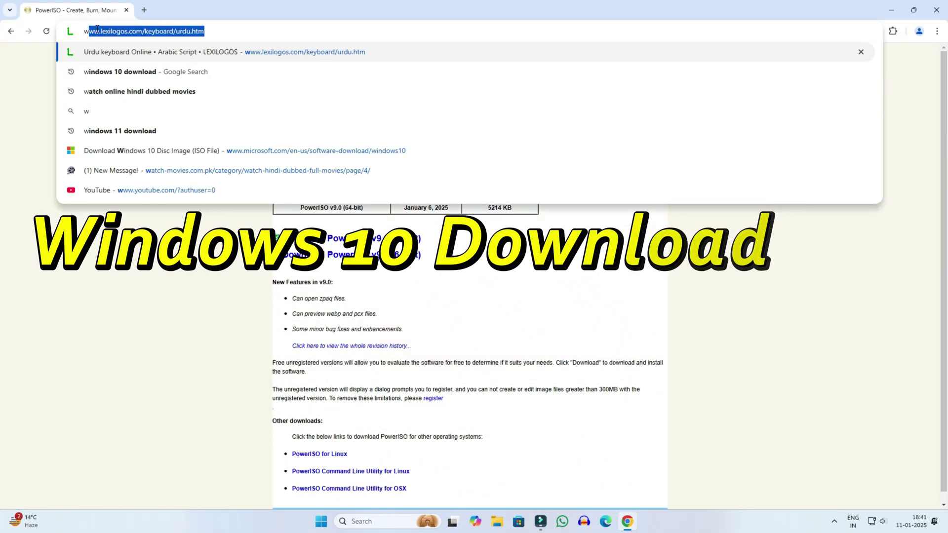
key("Down")
key("Return")
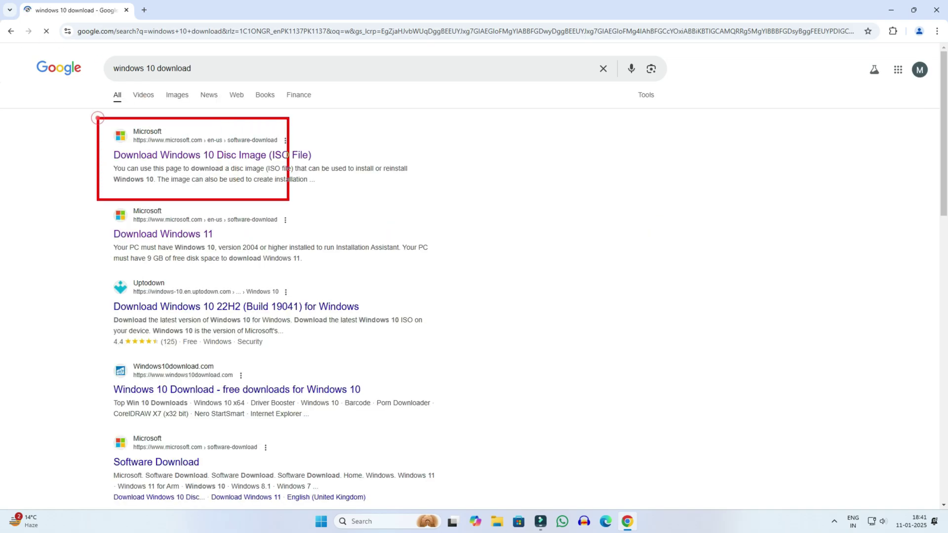
left_click(268, 157)
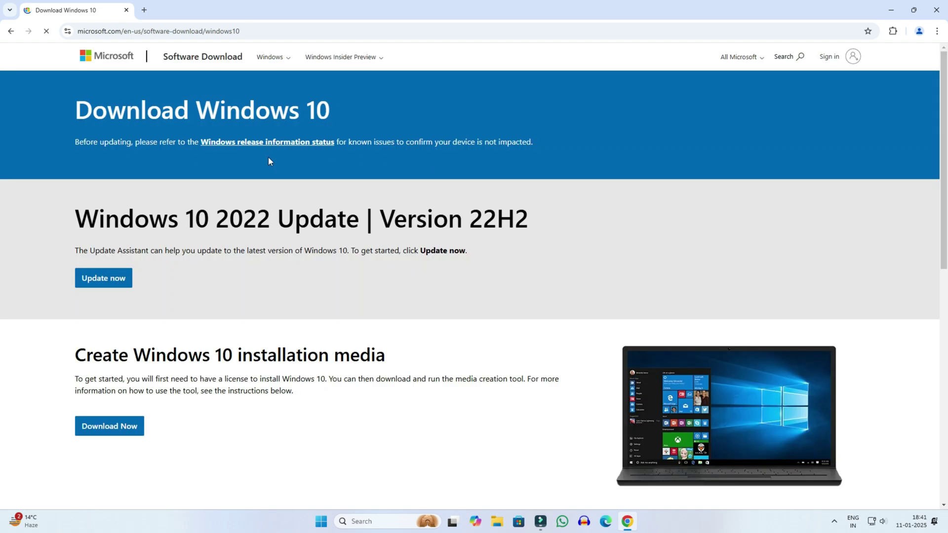
Step: Inspect the Download Windows 10 page, enable device emulation in the developer tools and reload the page
scroll(268, 162, "down", 4)
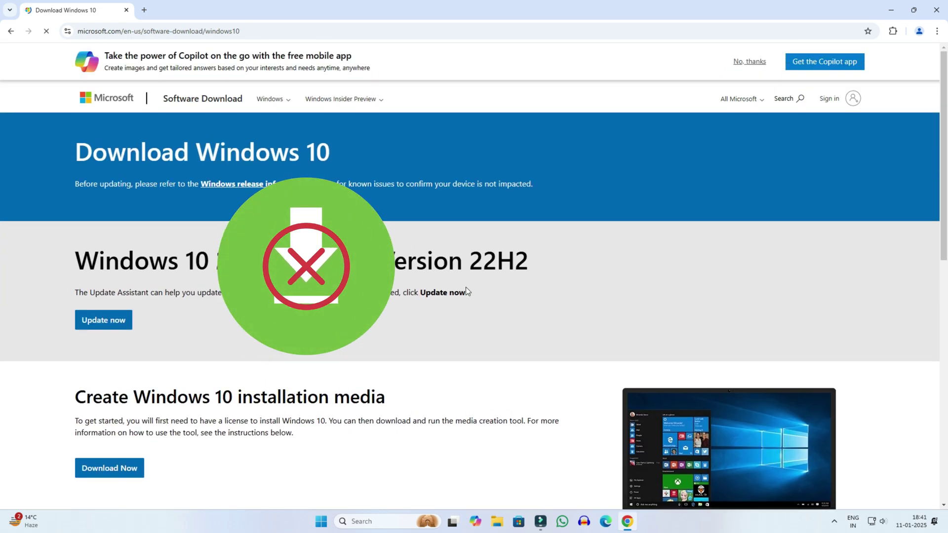
right_click(649, 173)
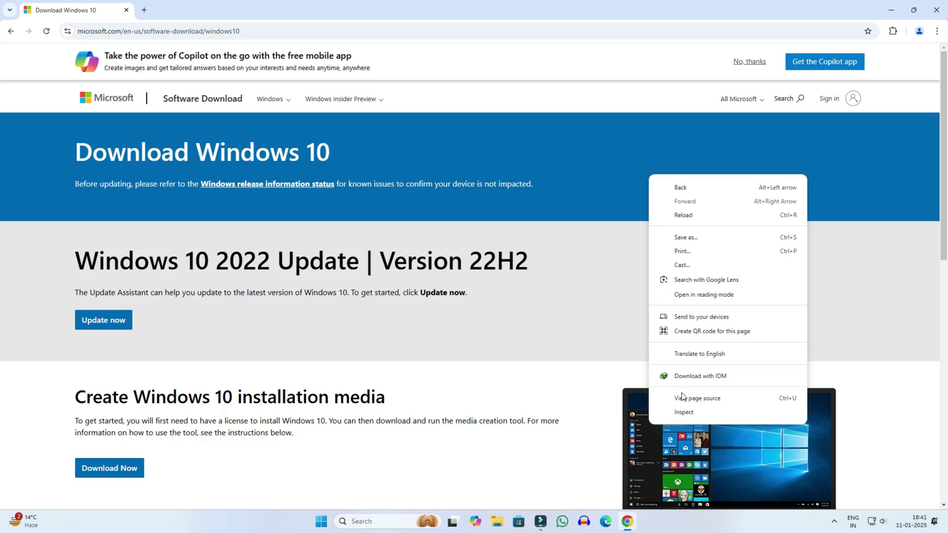
left_click(685, 412)
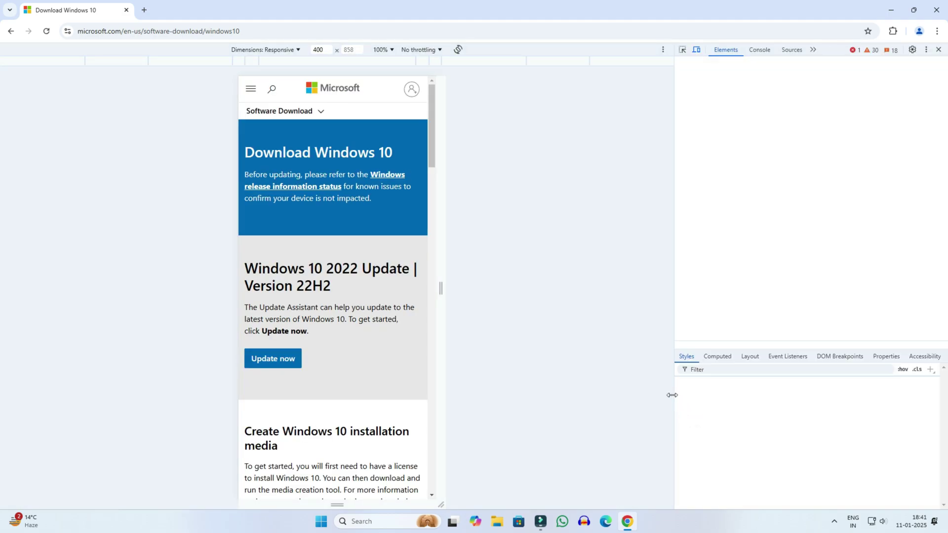
left_click(697, 50)
left_click(698, 50)
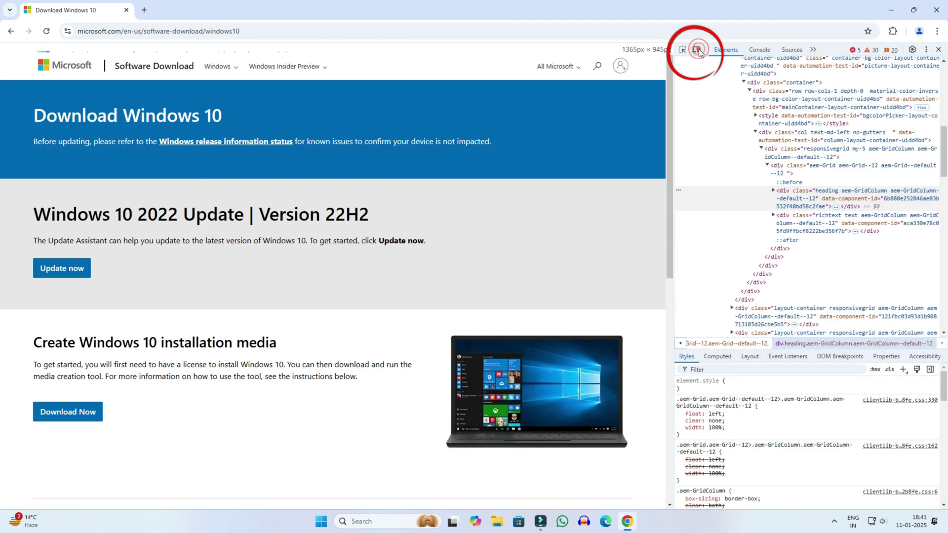
left_click(698, 50)
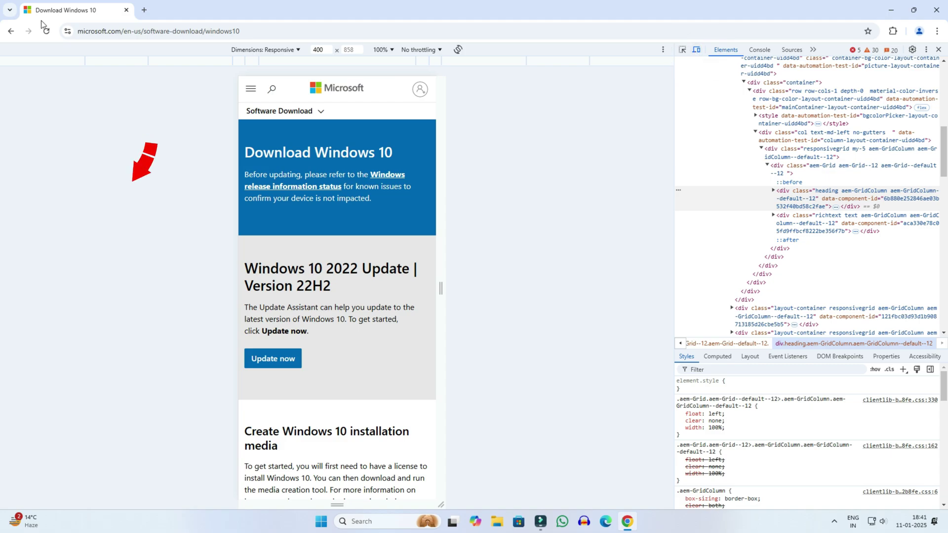
left_click(47, 31)
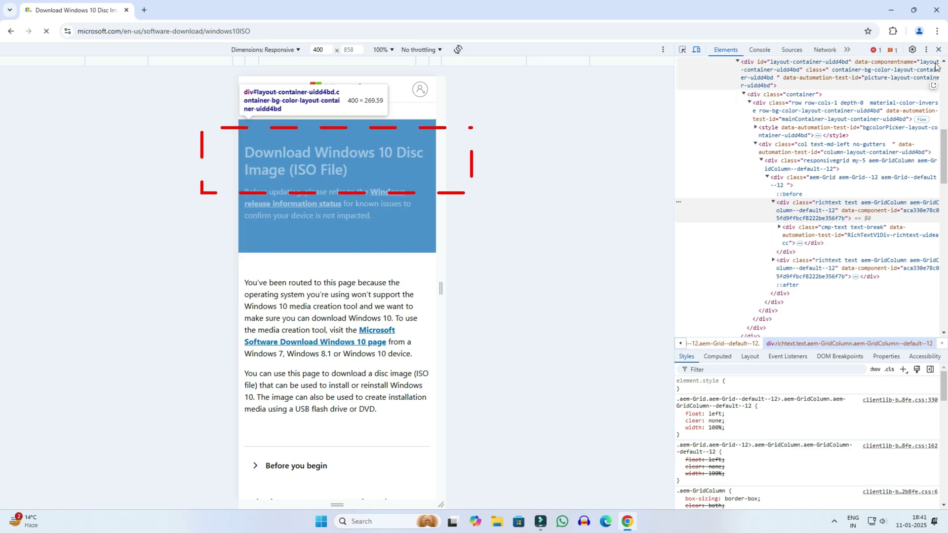
Step: Close the developer tools, then choose and confirm the Windows 10 (multi-edition ISO) edition
left_click(939, 49)
scroll(341, 265, "down", 5)
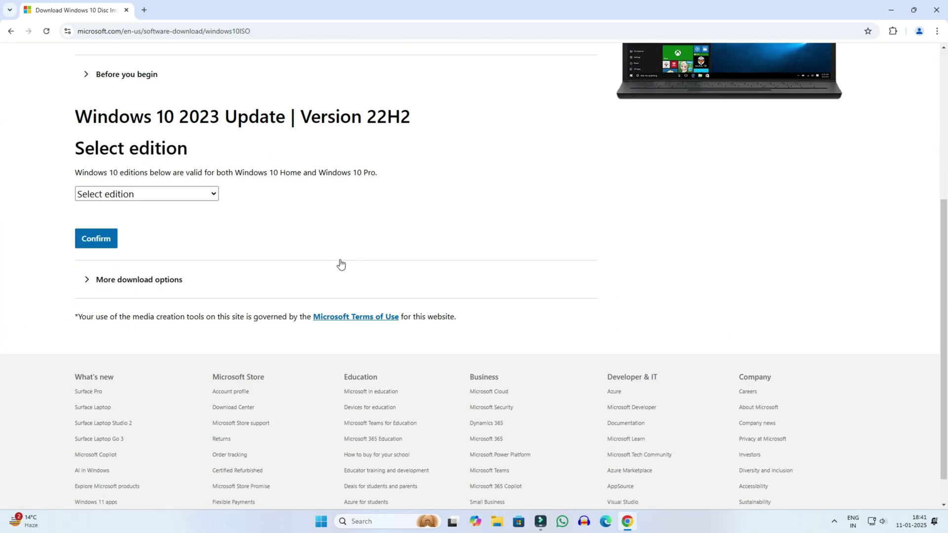
left_click(207, 194)
left_click(145, 227)
left_click(99, 239)
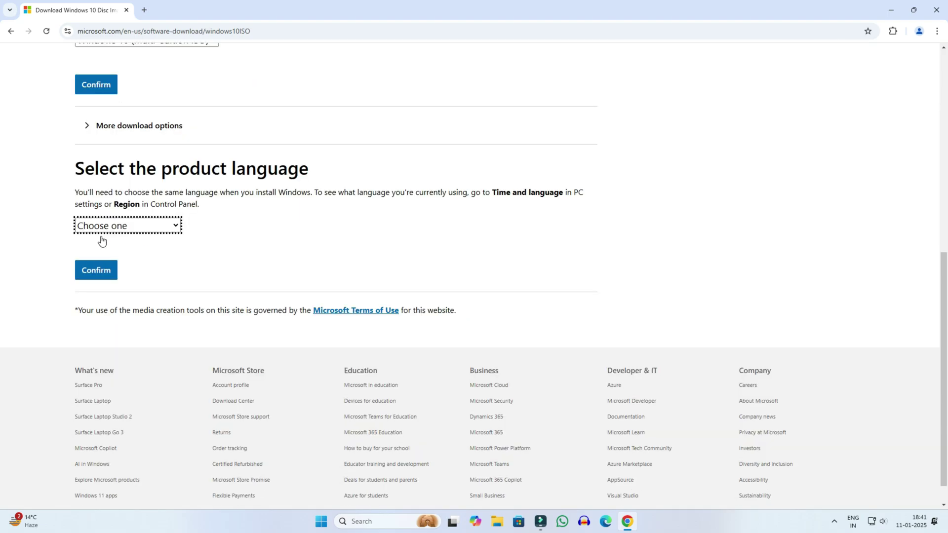
Step: Choose English International as the product language and confirm it
left_click(129, 196)
left_click(126, 395)
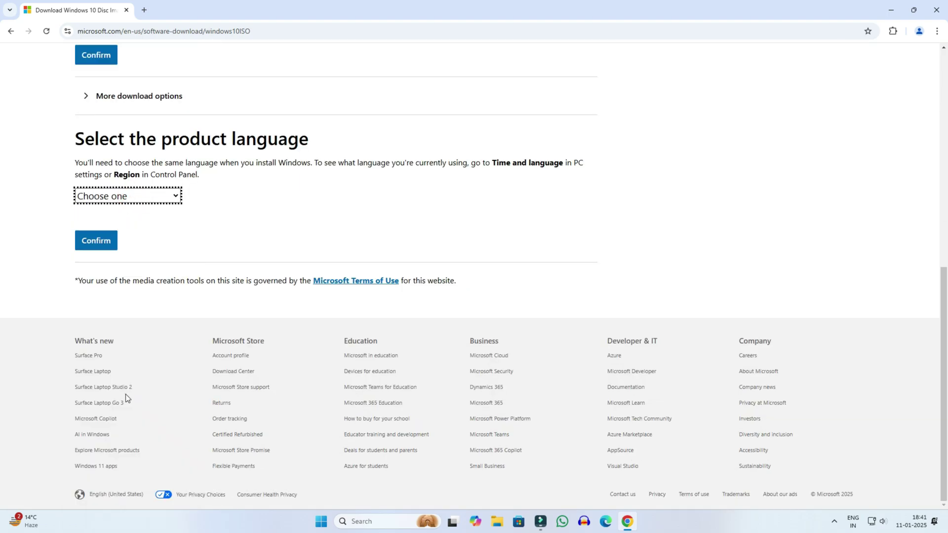
left_click(104, 240)
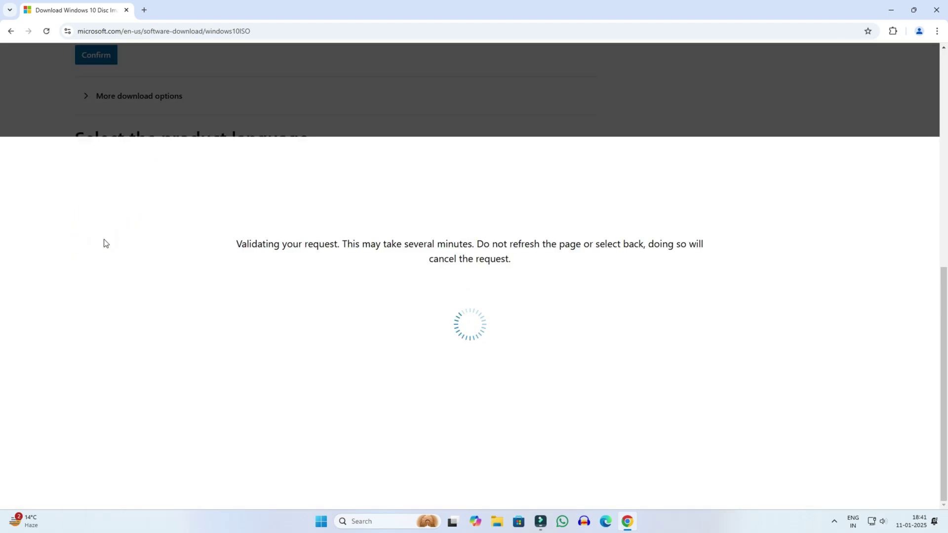
Step: Request the 64-bit Windows 10 English International download, cancel it without adding an exception and close the browser
scroll(108, 222, "up", 3)
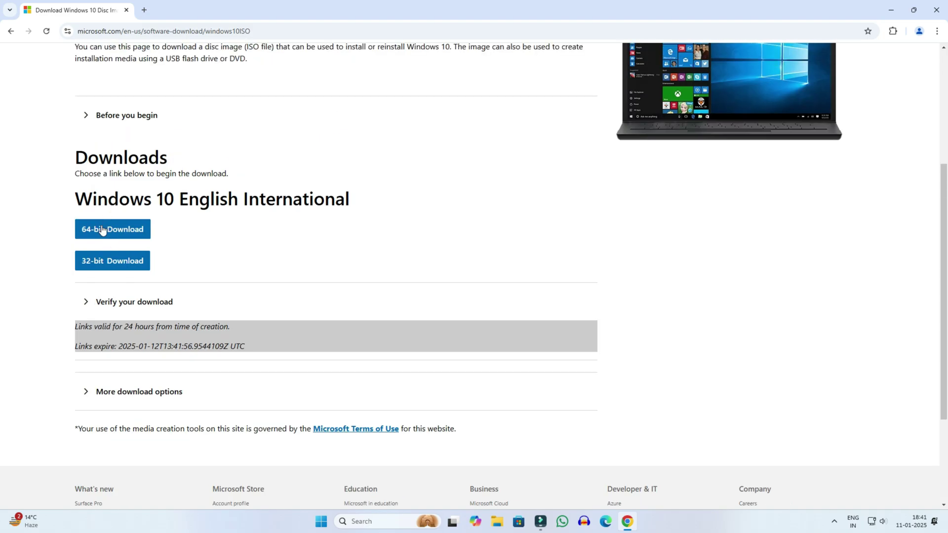
left_click(127, 231)
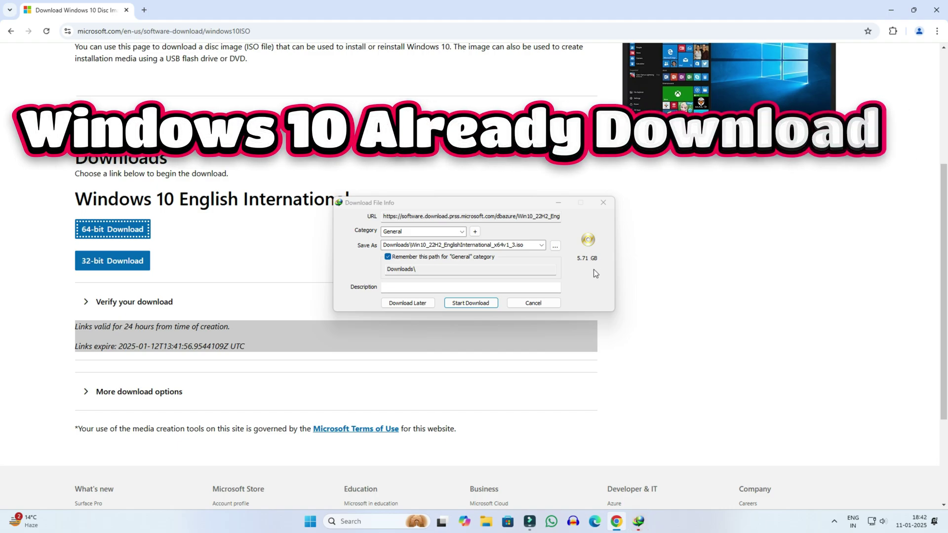
left_click(551, 305)
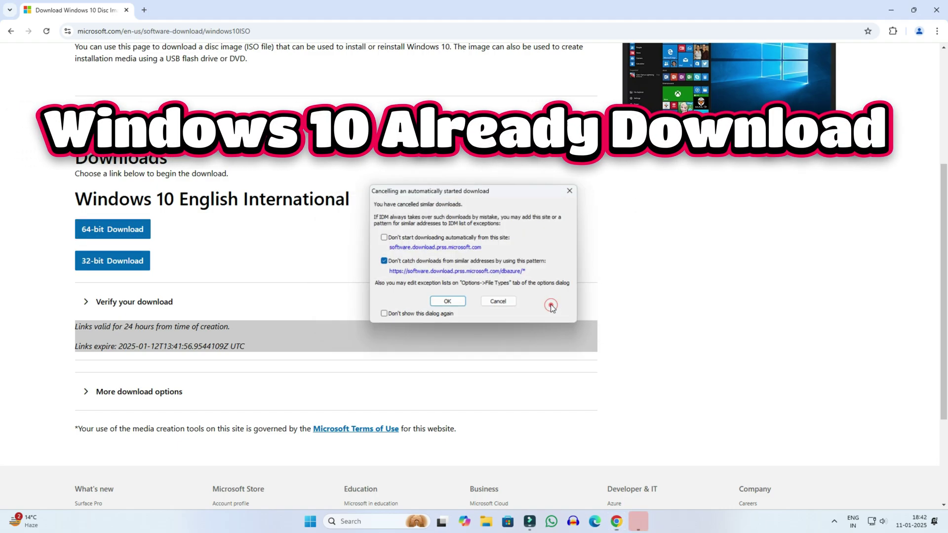
left_click(572, 191)
left_click(943, 5)
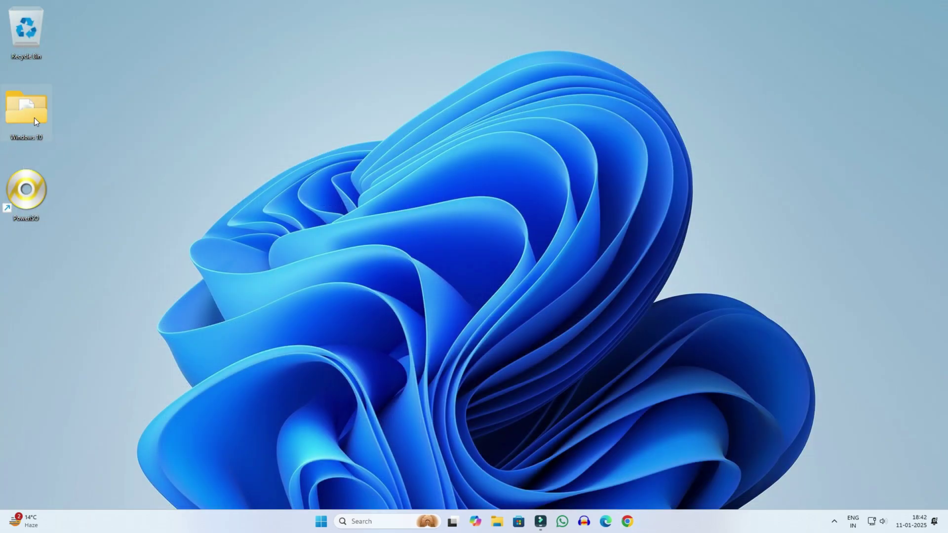
Step: Open the Windows 10 folder on the desktop and check the Win10_22H2_EnglishInternational_x64v1 image file
double_click(34, 117)
left_click(179, 84)
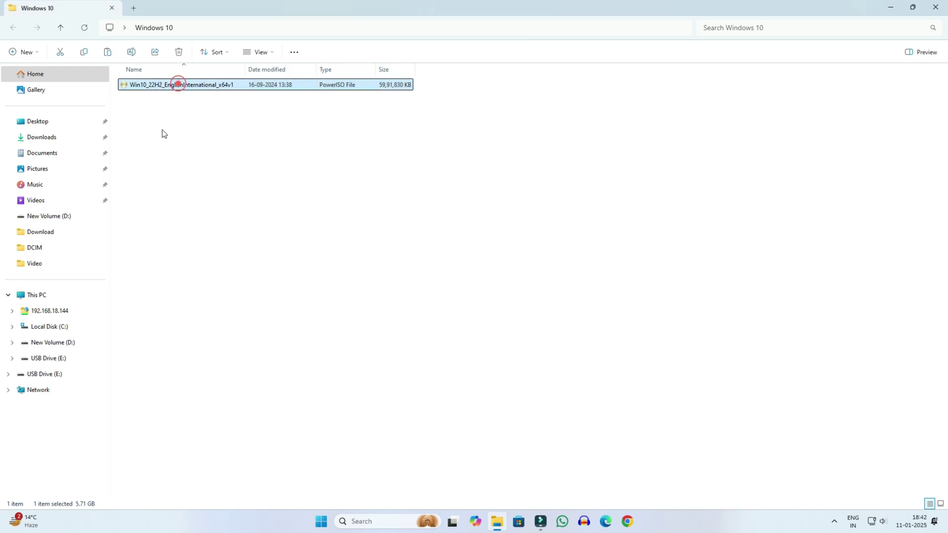
left_click(235, 168)
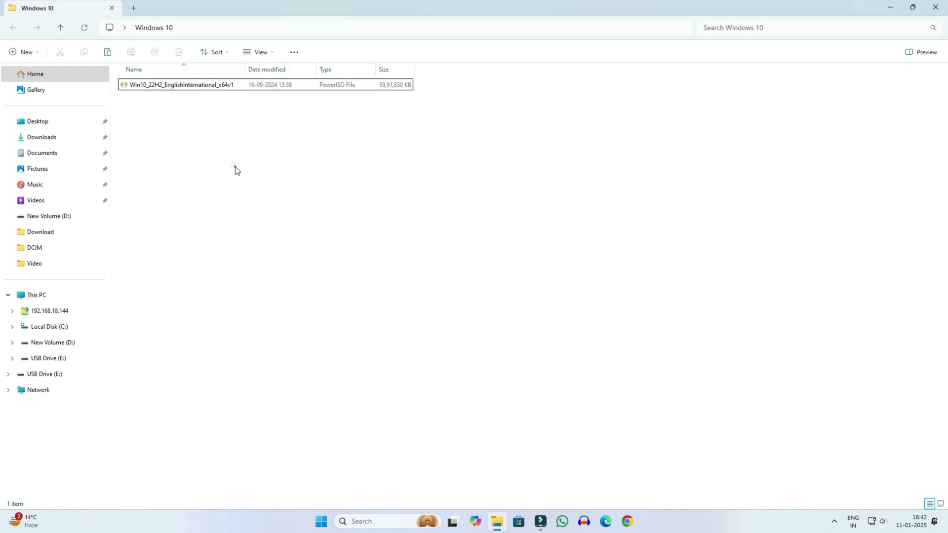
Step: Open the Win10_22H2_EnglishInternational_x64v1 image with PowerISO just once, minimize File Explorer and continue with the trial version
right_click(131, 86)
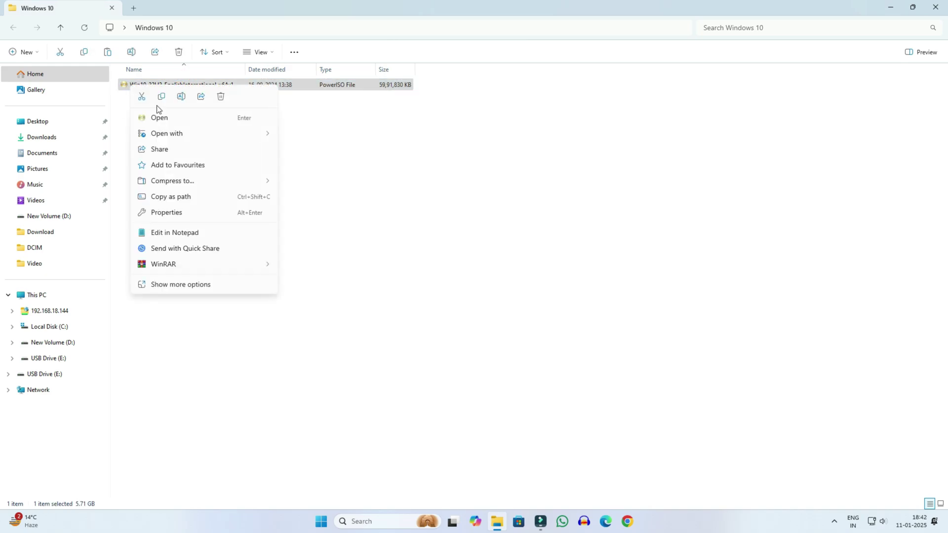
left_click(174, 133)
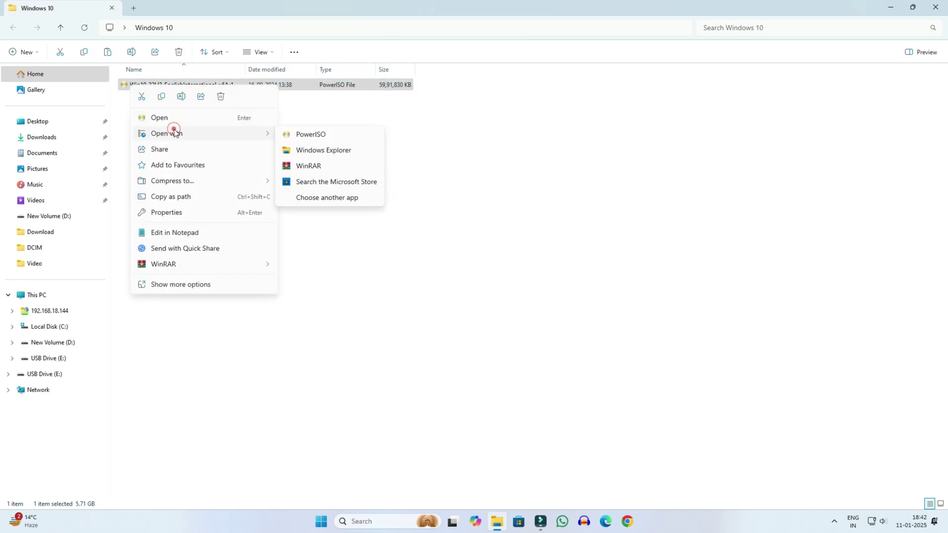
left_click(306, 136)
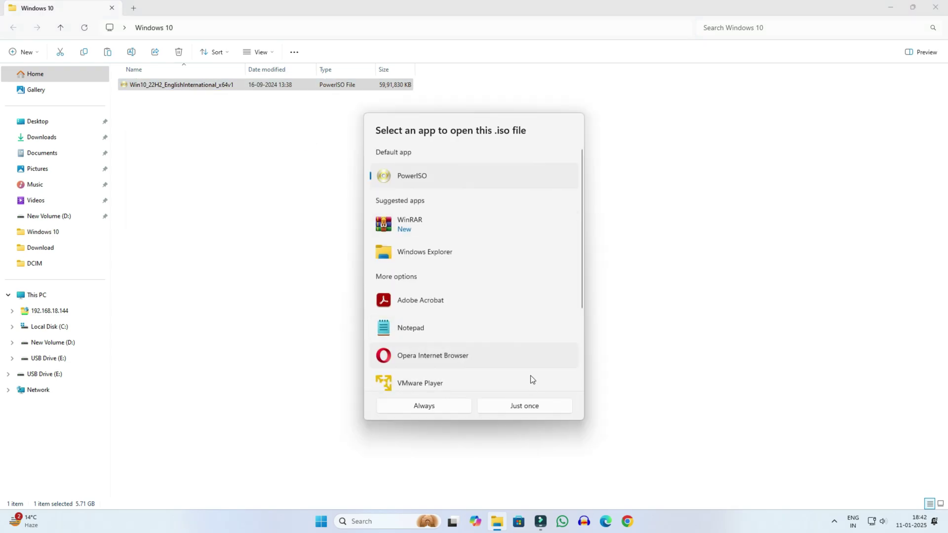
left_click(540, 410)
left_click(891, 7)
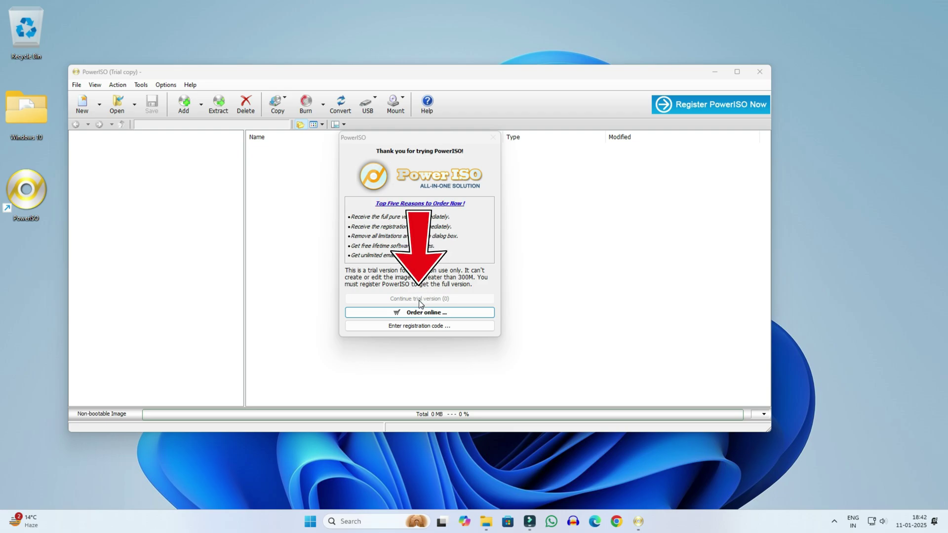
left_click(420, 299)
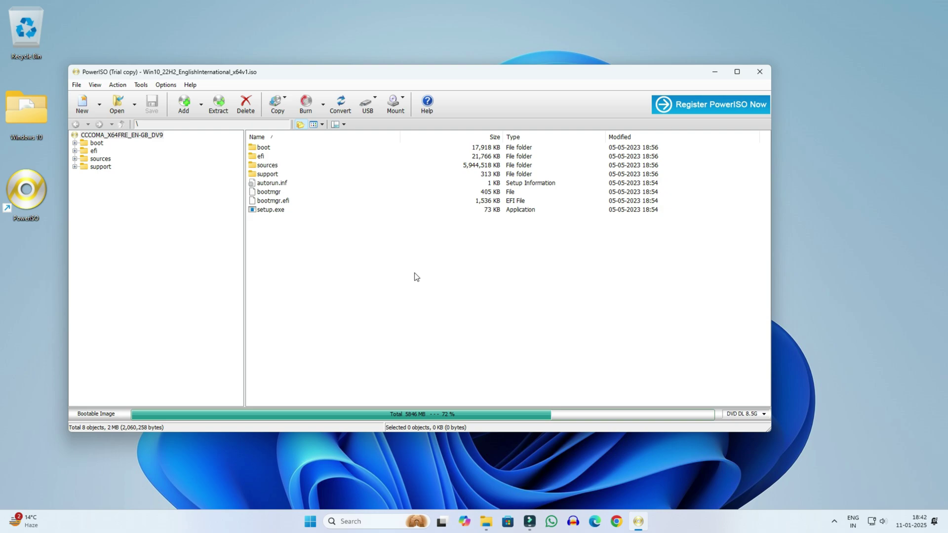
Step: Switch to File Explorer, check that USB Drive (E:) is listed under This PC, and close the window
left_click(485, 520)
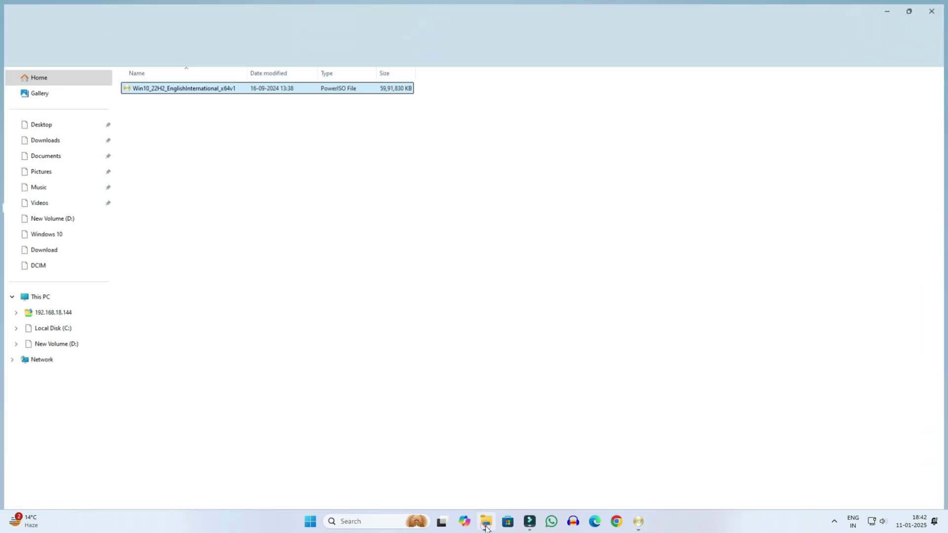
left_click(52, 296)
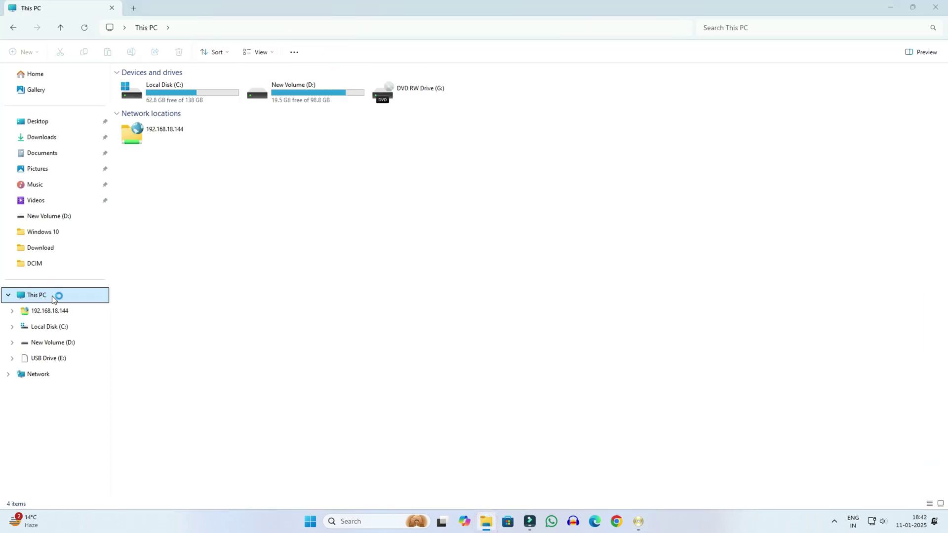
left_click(938, 5)
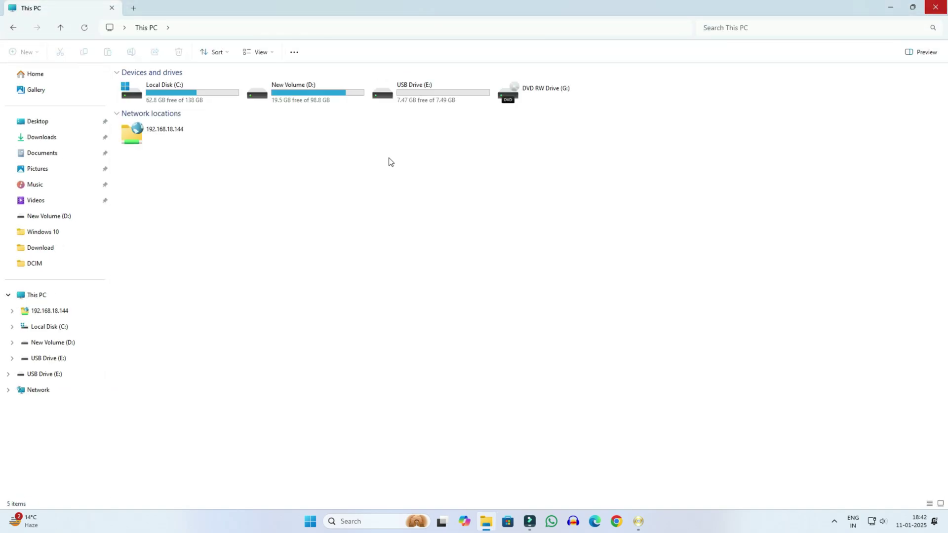
left_click(393, 85)
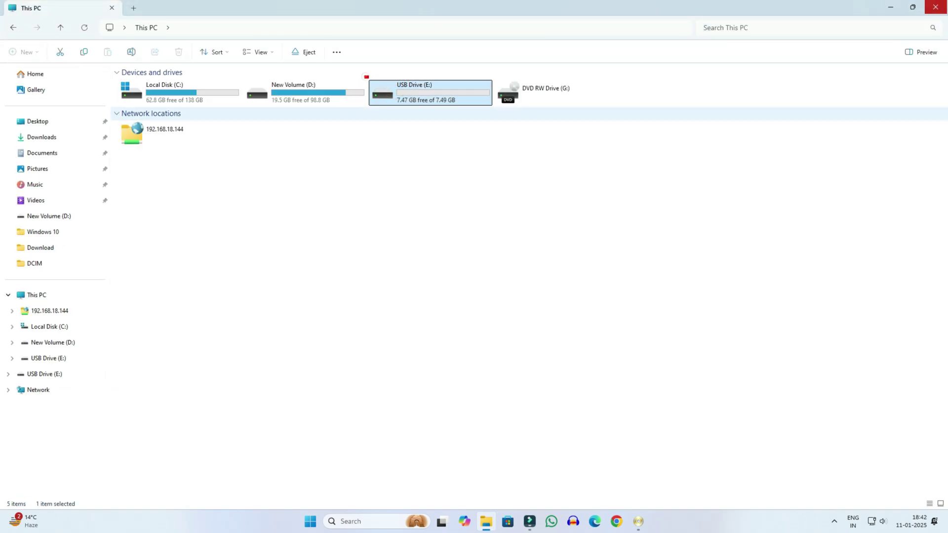
key("alt+F4")
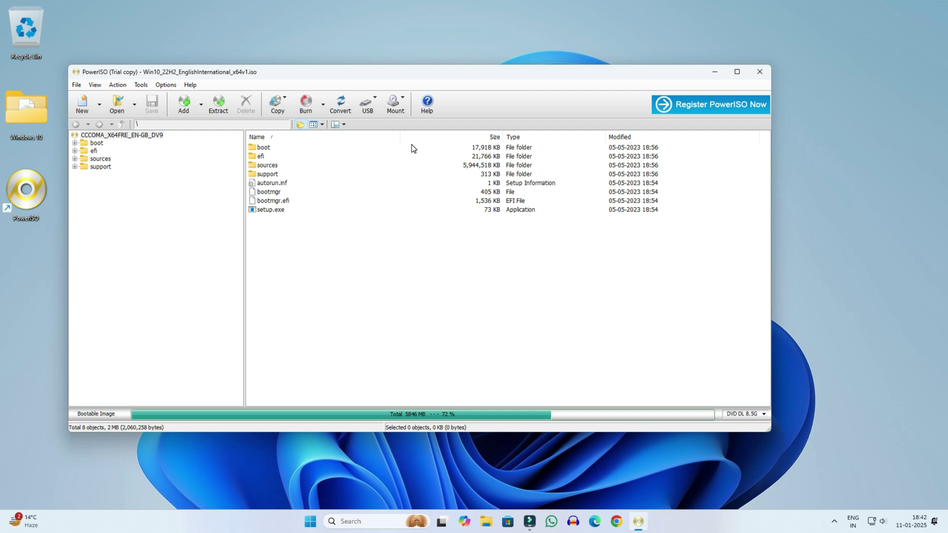
Step: Start the Clean USB drive tool, allowing PowerISO to run as administrator and continuing with the trial version
left_click(141, 86)
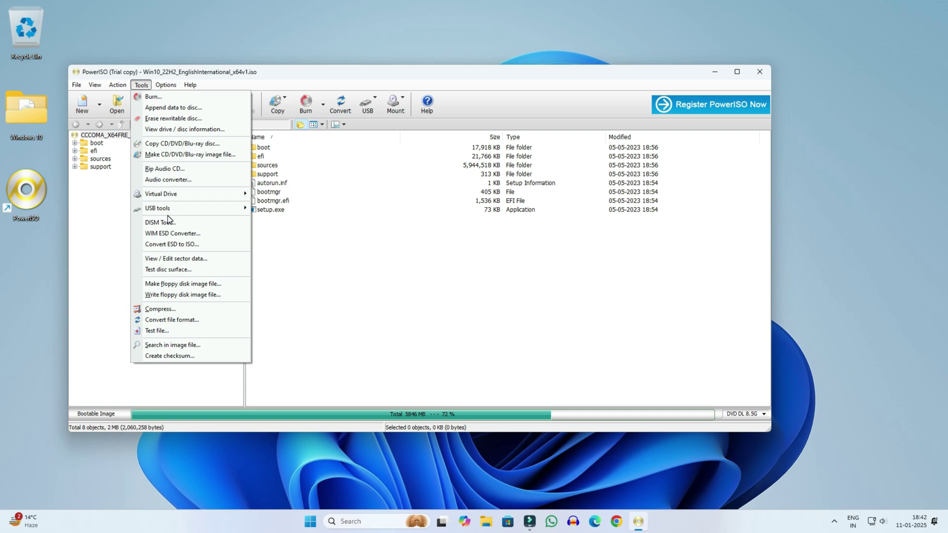
mouse_move(169, 212)
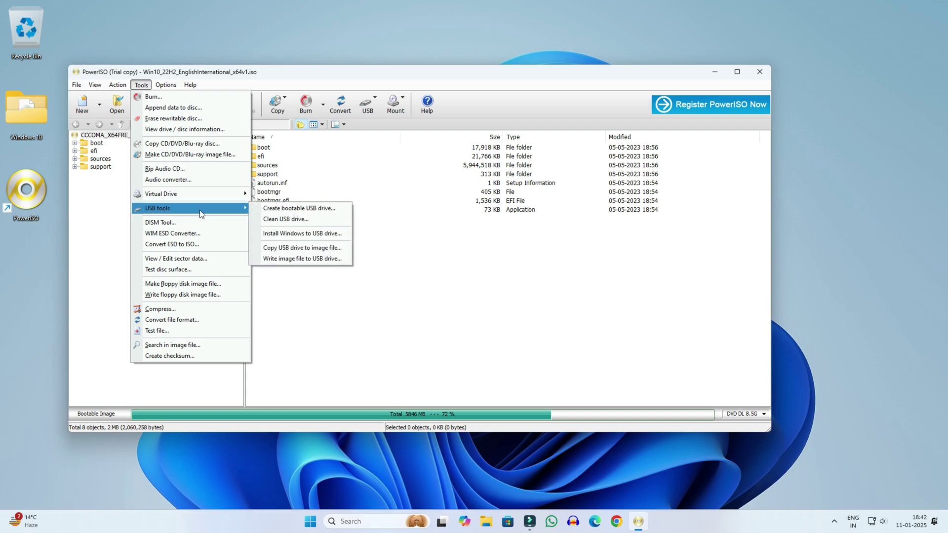
left_click(280, 219)
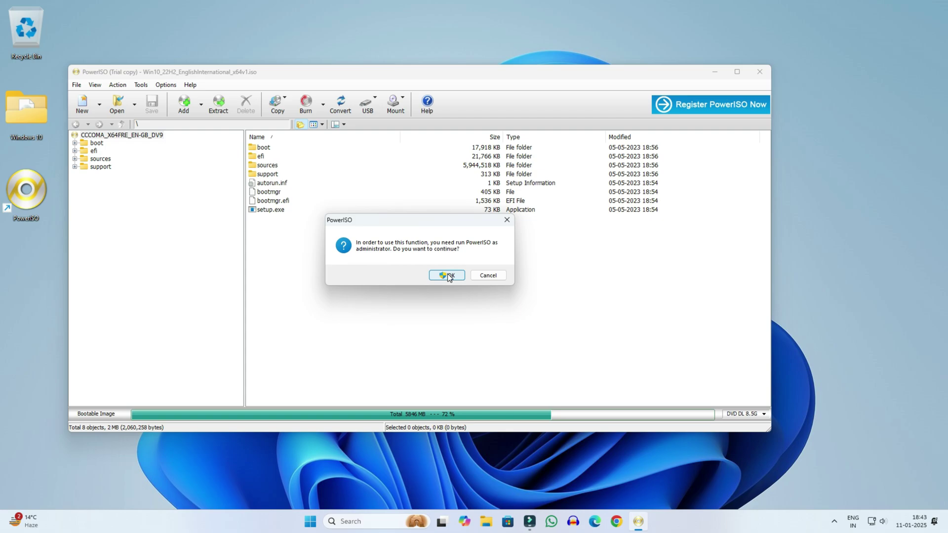
left_click(447, 275)
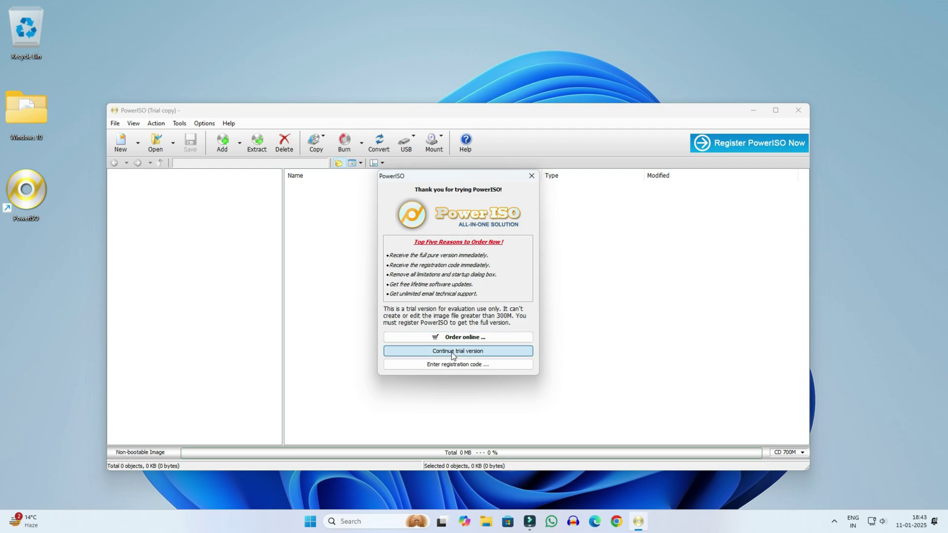
left_click(450, 352)
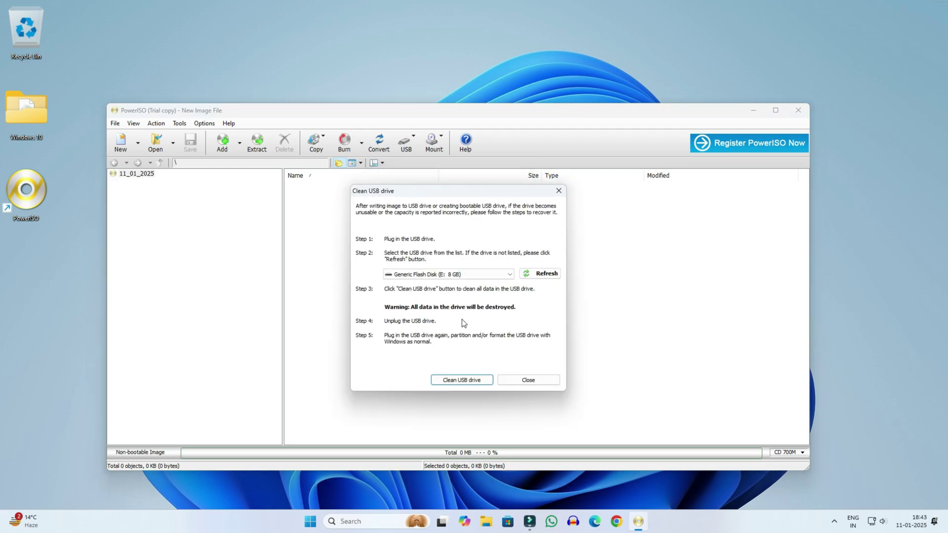
Step: Clean the Generic Flash Disk (E: 8 GB), confirming that all its data is destroyed, and close the cleaning dialog
left_click(503, 277)
left_click(506, 275)
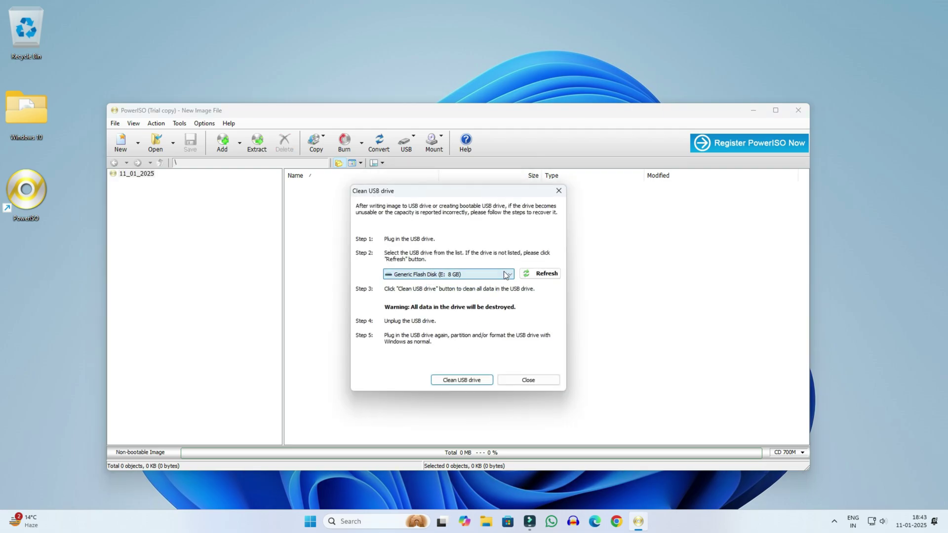
left_click(462, 381)
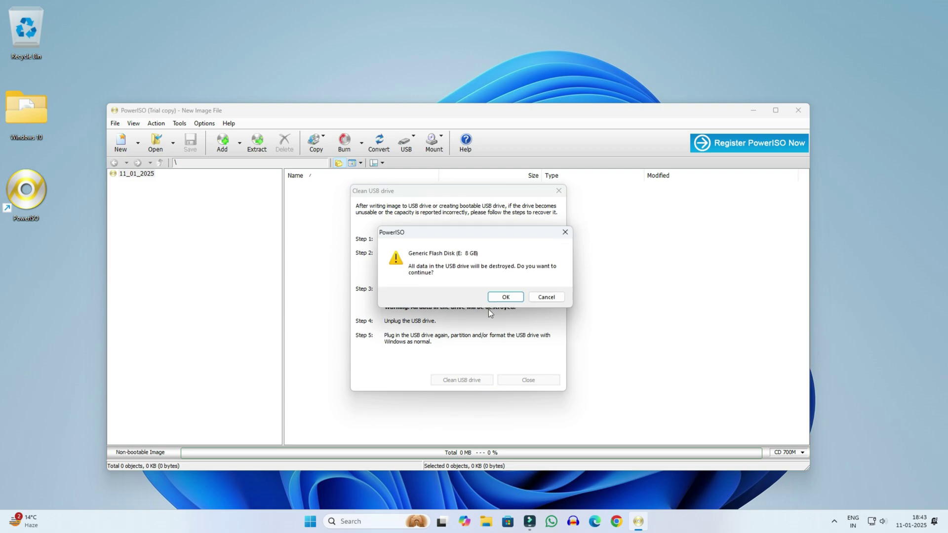
left_click(511, 298)
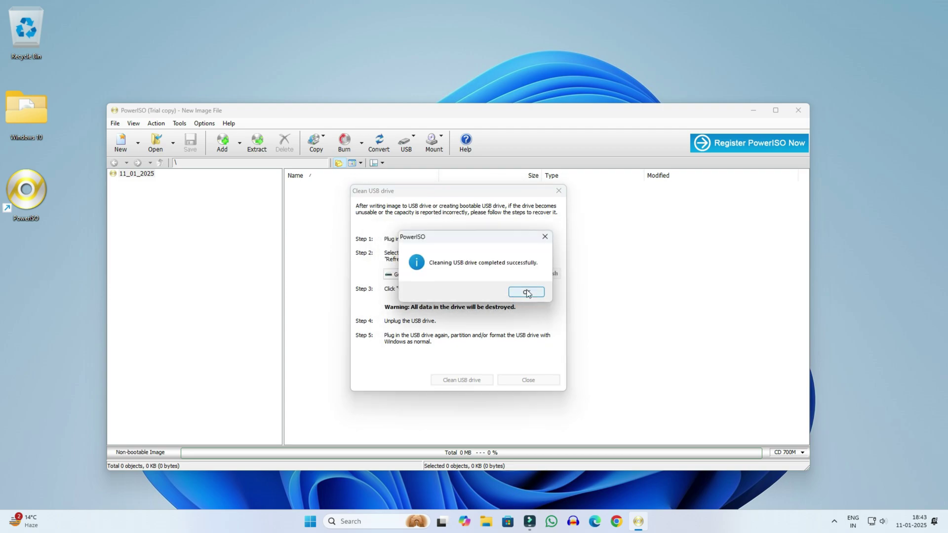
left_click(526, 292)
left_click(543, 380)
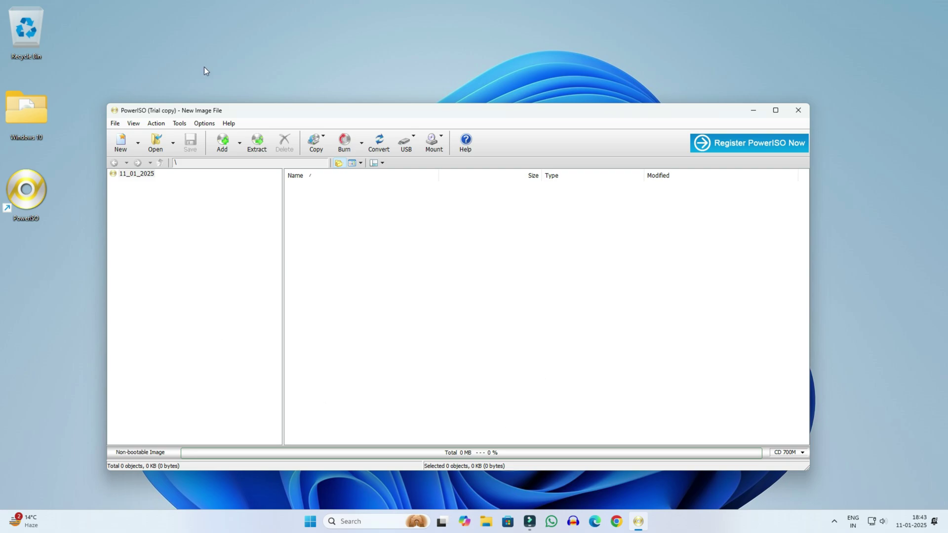
Step: Start creating a bootable USB drive and load Win10_22H2_EnglishInternational_x64v1 from the desktop's Windows 10 folder as the source image
left_click(179, 124)
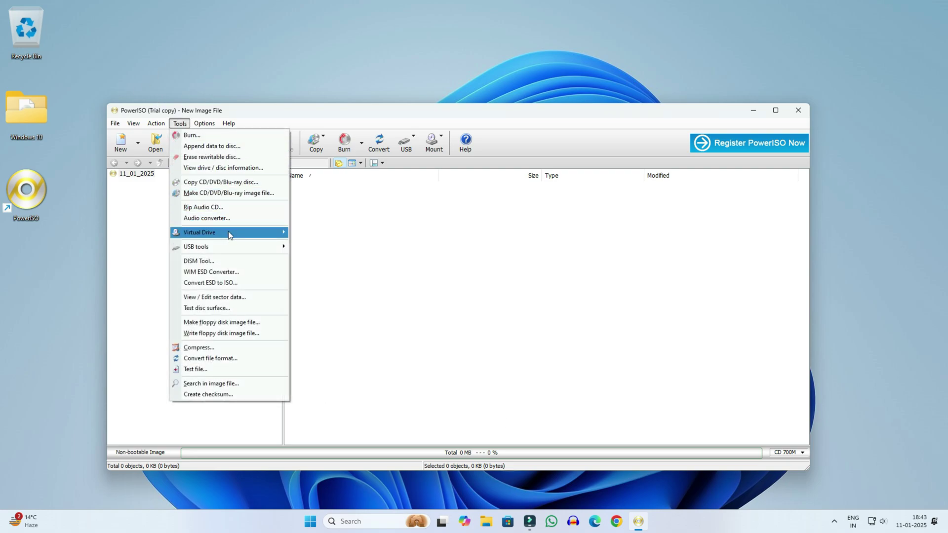
mouse_move(237, 250)
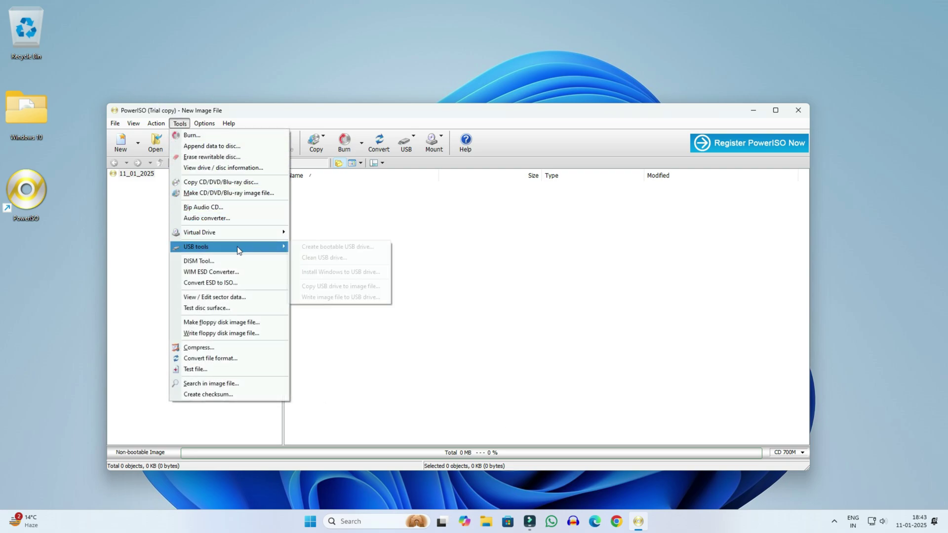
left_click(349, 247)
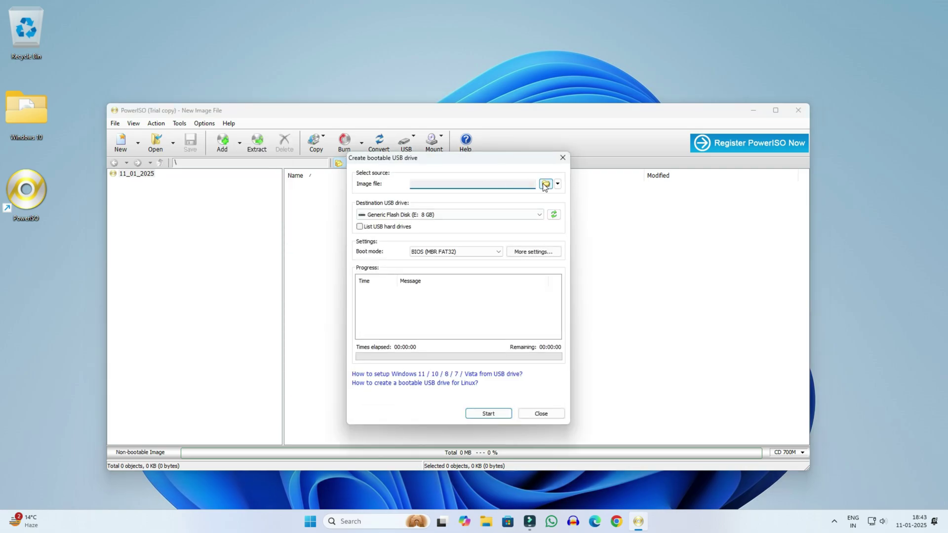
left_click(545, 185)
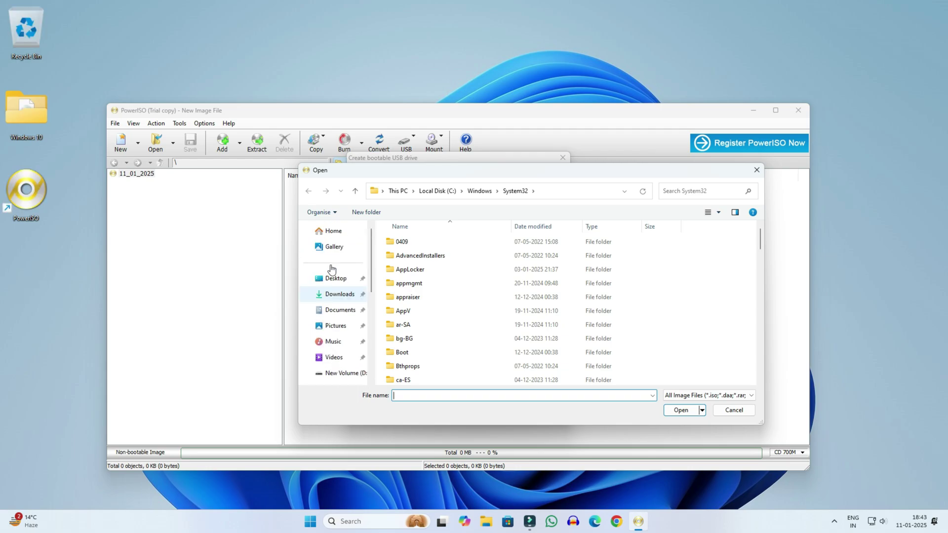
left_click(335, 278)
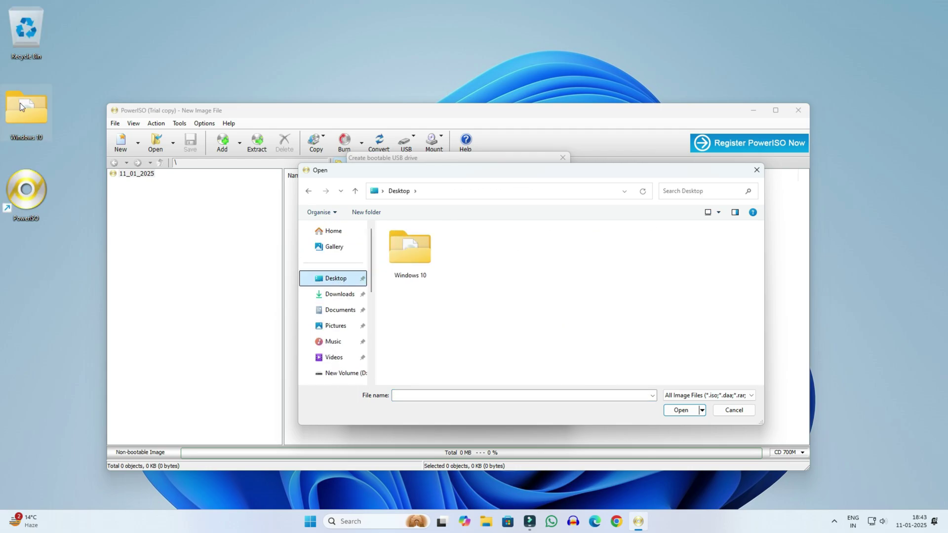
double_click(408, 244)
left_click(402, 242)
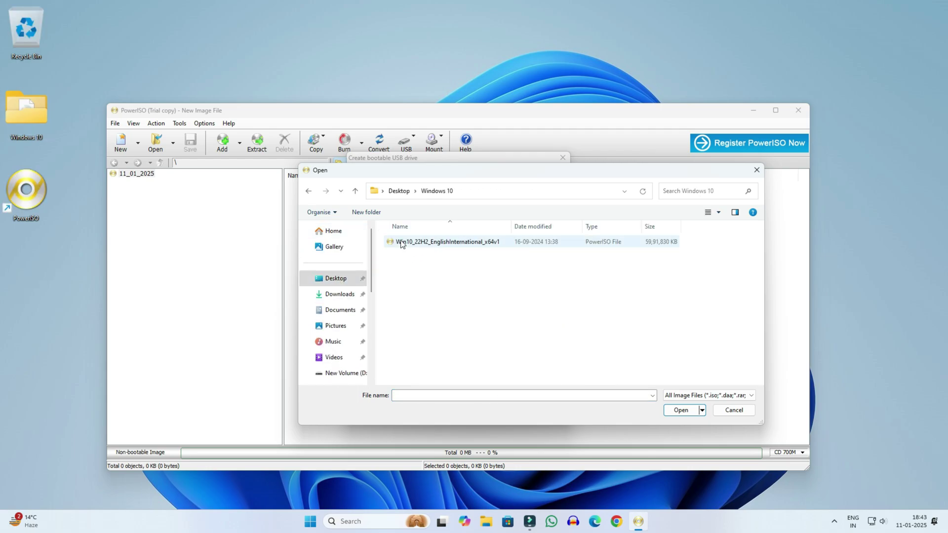
left_click(683, 411)
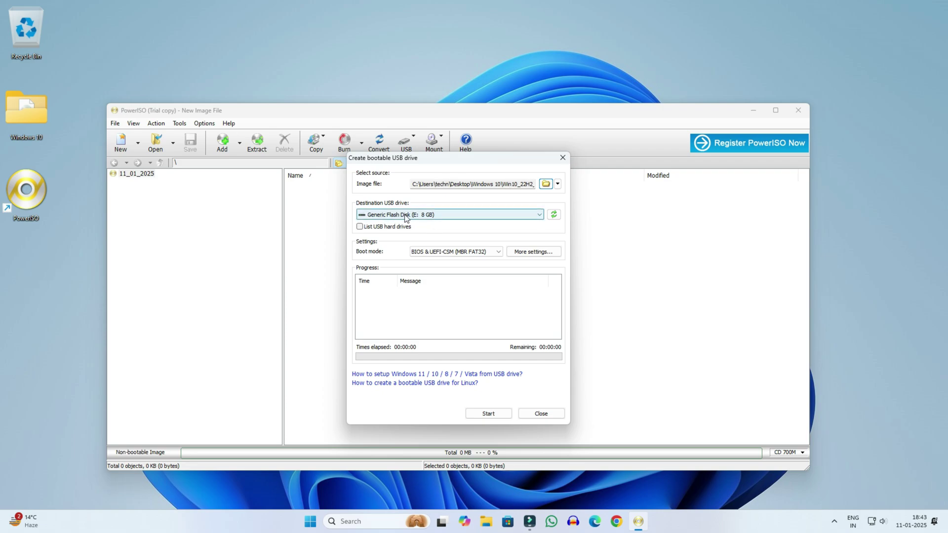
Step: Write the image to the Generic Flash Disk (E: 8 GB), accepting the overwrite, and close the dialog and PowerISO when finished
left_click(489, 416)
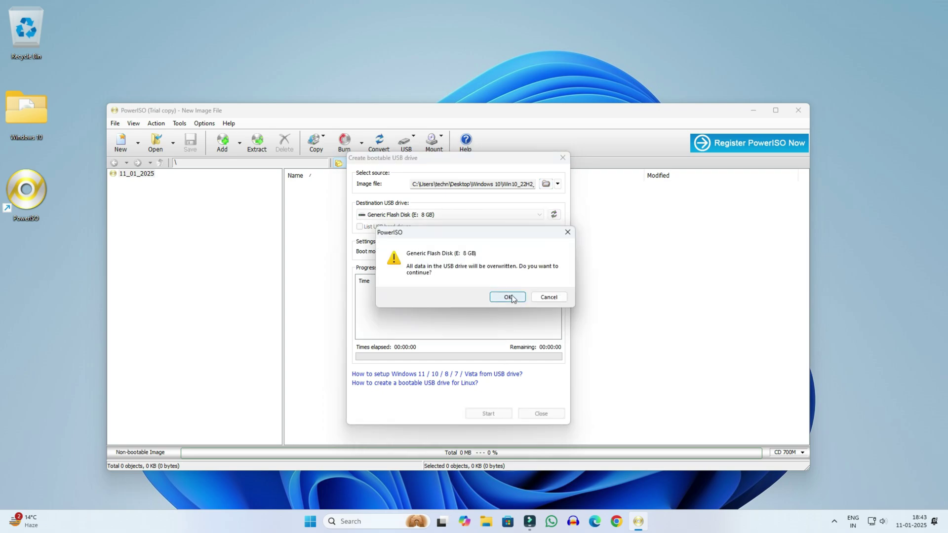
left_click(508, 298)
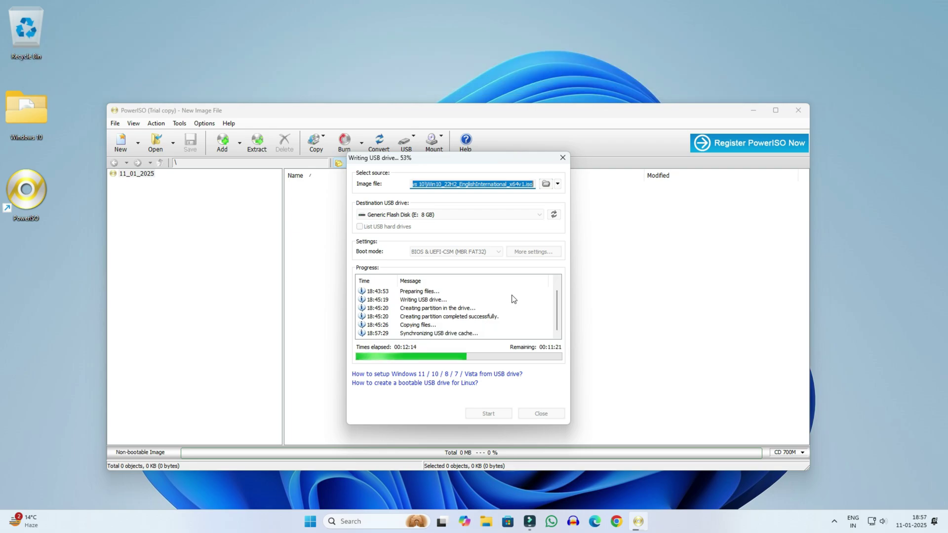
key("Return")
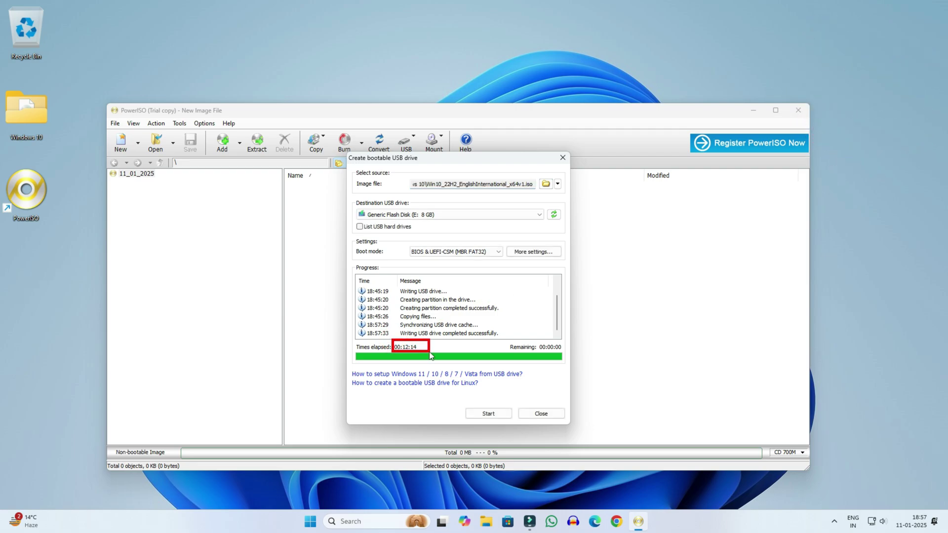
left_click(541, 413)
left_click(799, 110)
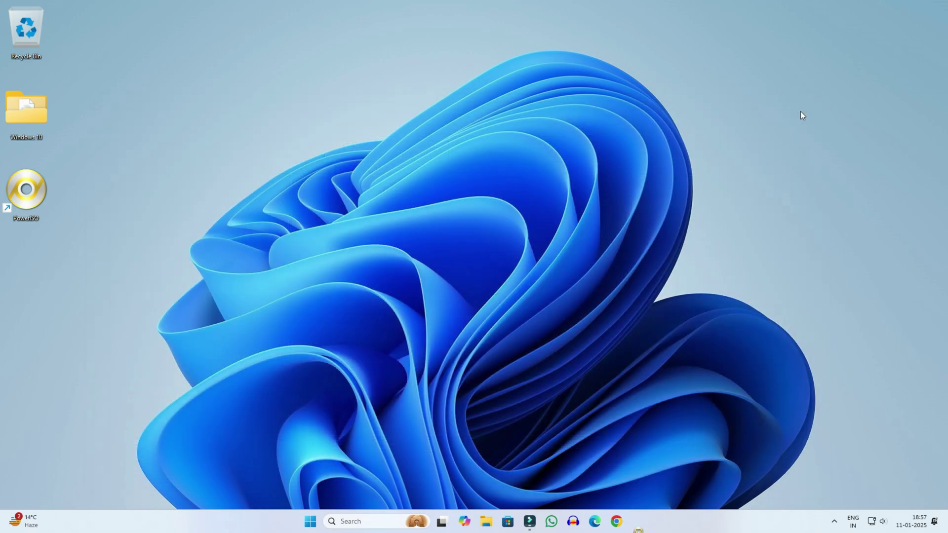
Step: Open the CCCOMA_X64F (E:) drive in File Explorer, check the written Windows setup files and close the window
left_click(495, 528)
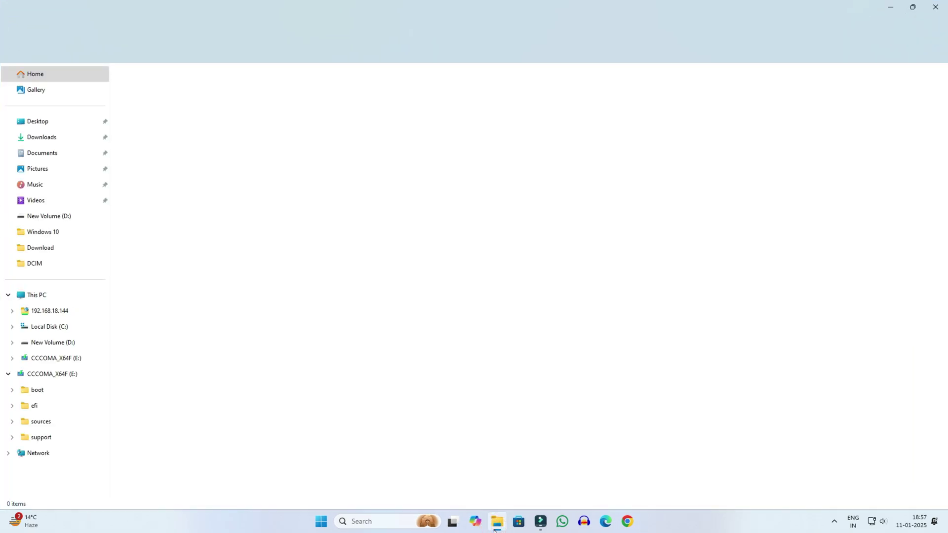
left_click(37, 295)
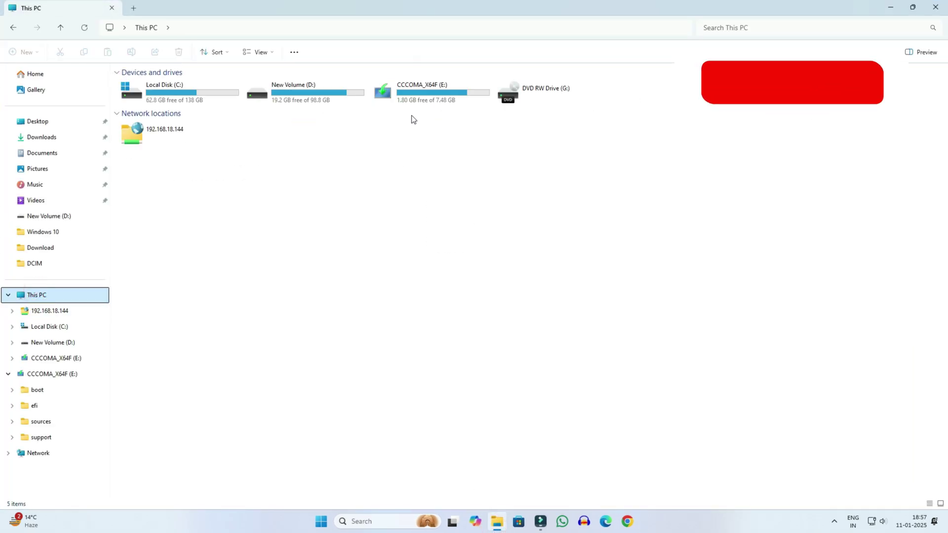
double_click(428, 93)
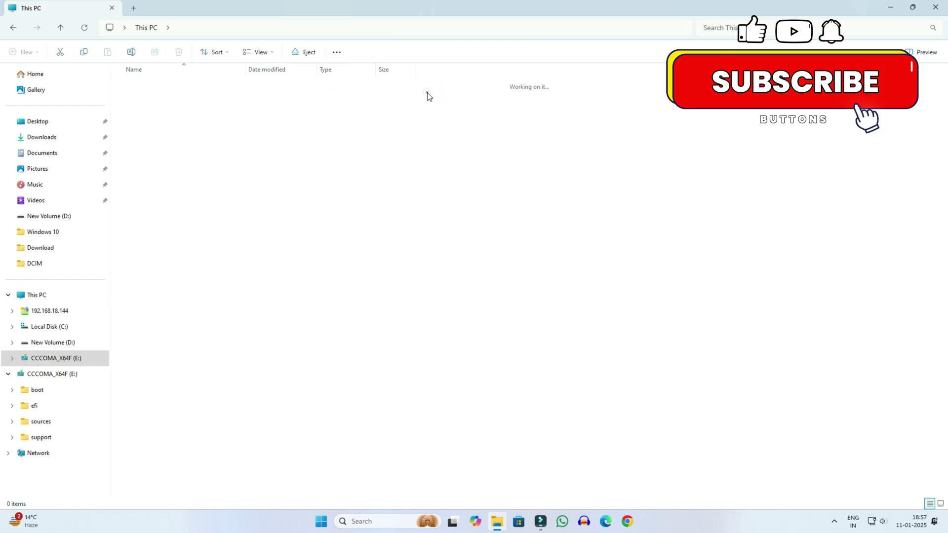
left_click_drag(191, 179, 220, 256)
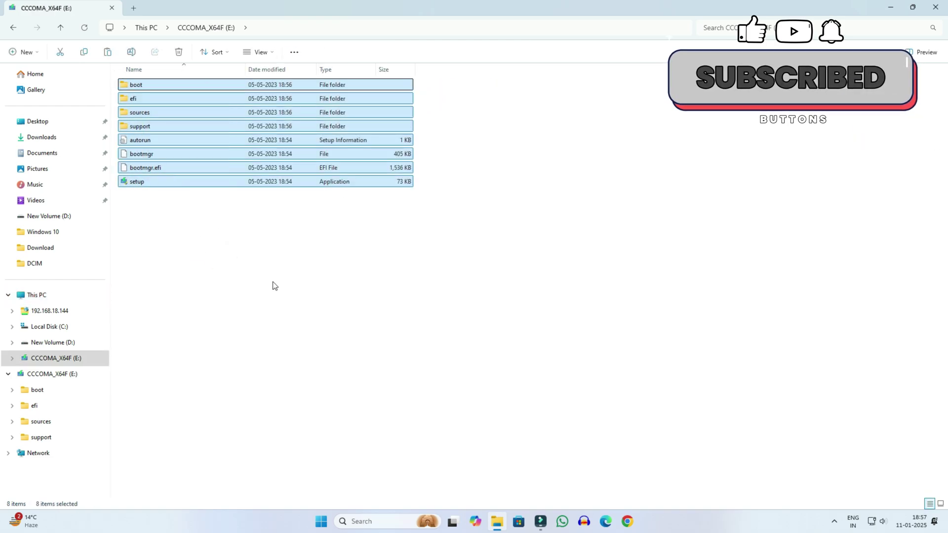
left_click(335, 294)
left_click(940, 11)
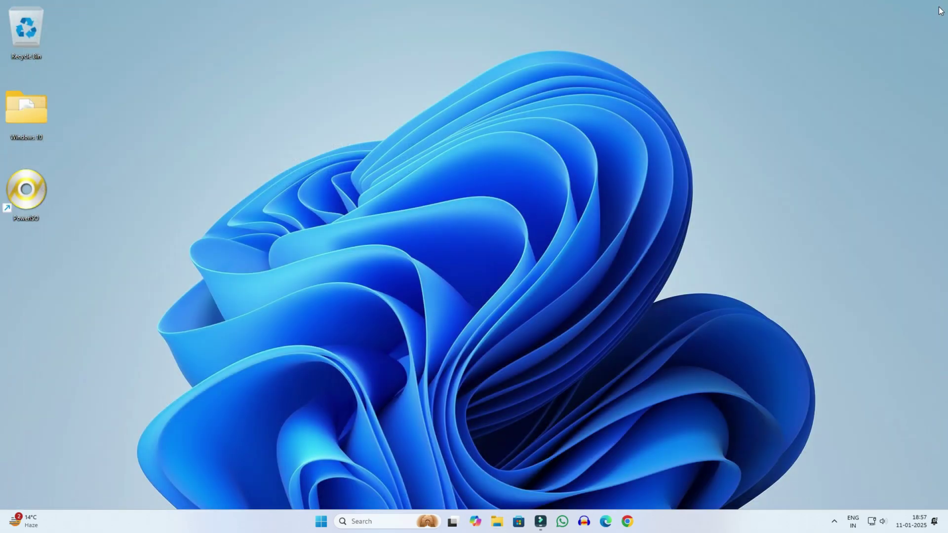